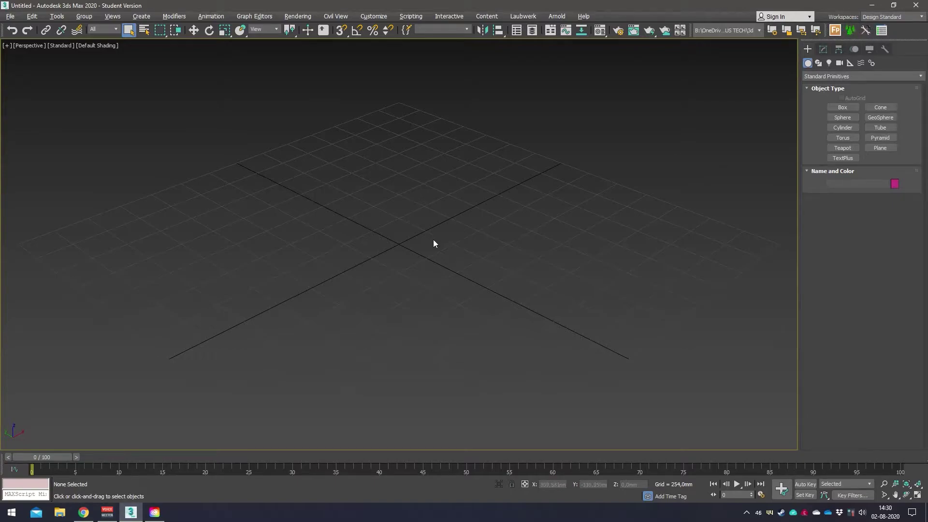
- Open the Forest Pack product page in Chrome and scroll to the Lite vs Pro pricing comparison
click(83, 513)
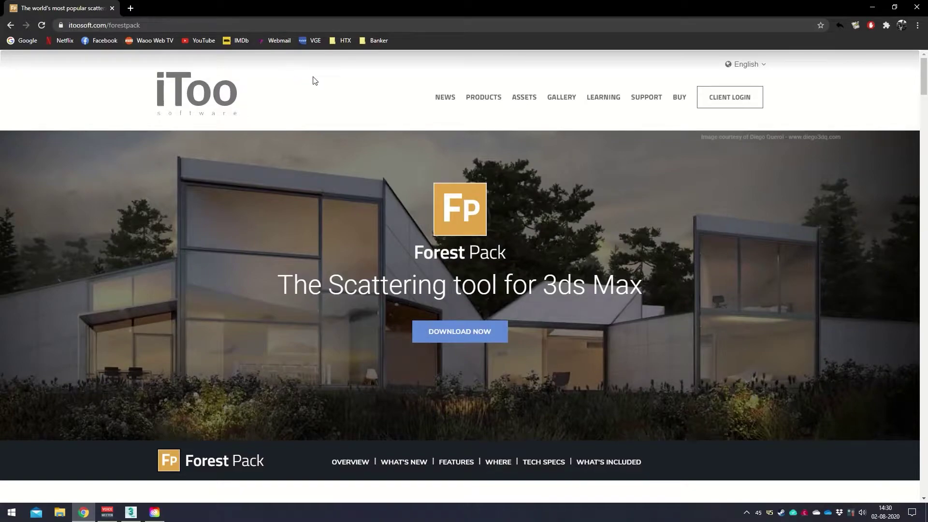
mouse_move(491, 99)
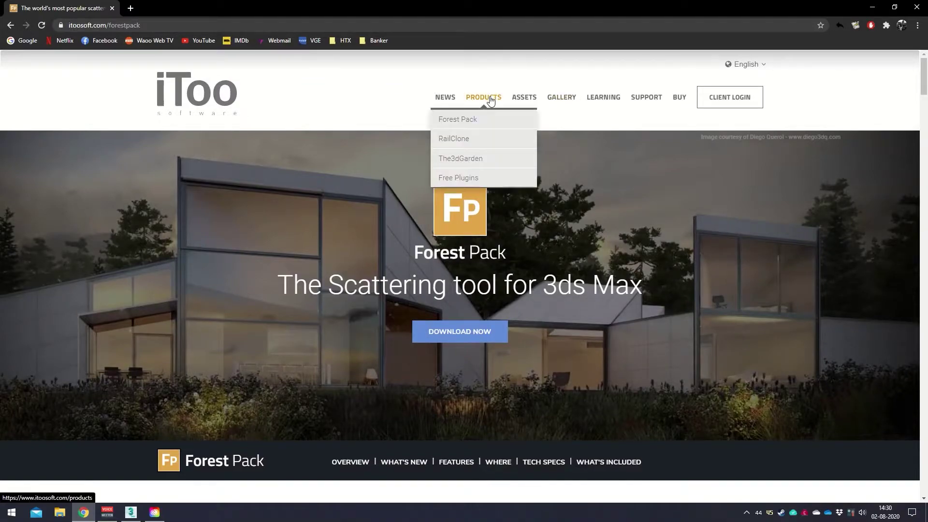
click(466, 119)
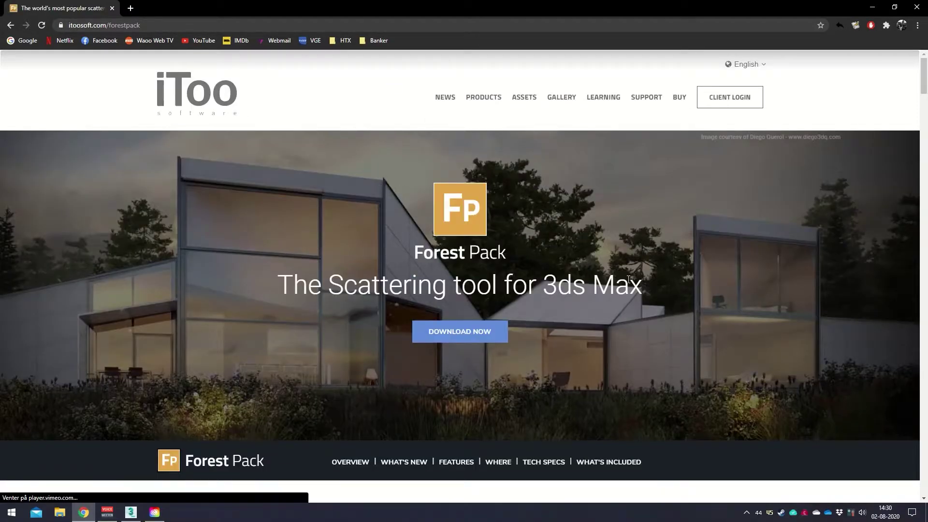
scroll(489, 338, down, 20)
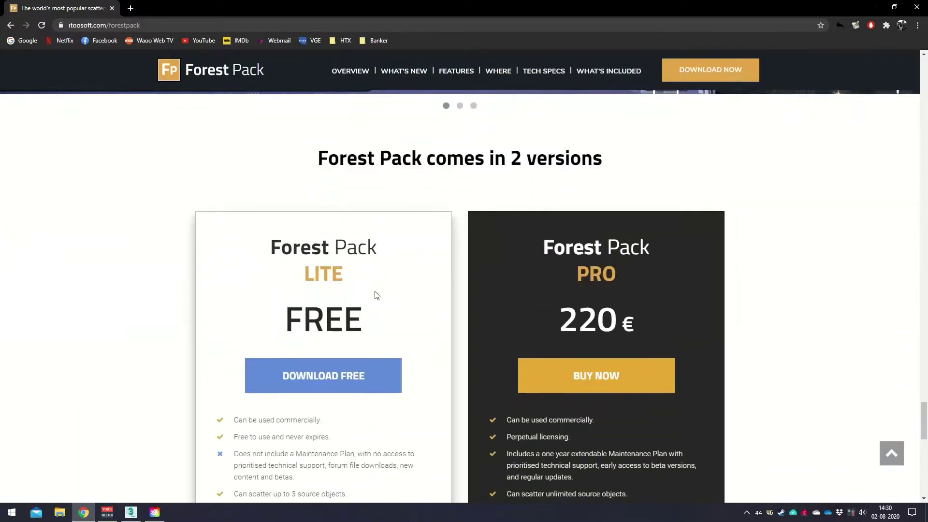
scroll(368, 293, down, 3)
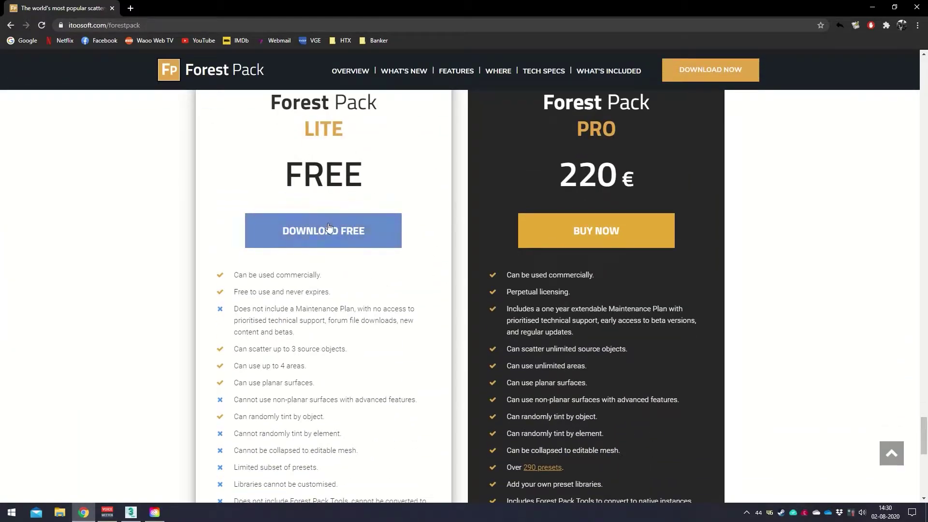
scroll(348, 266, down, 1)
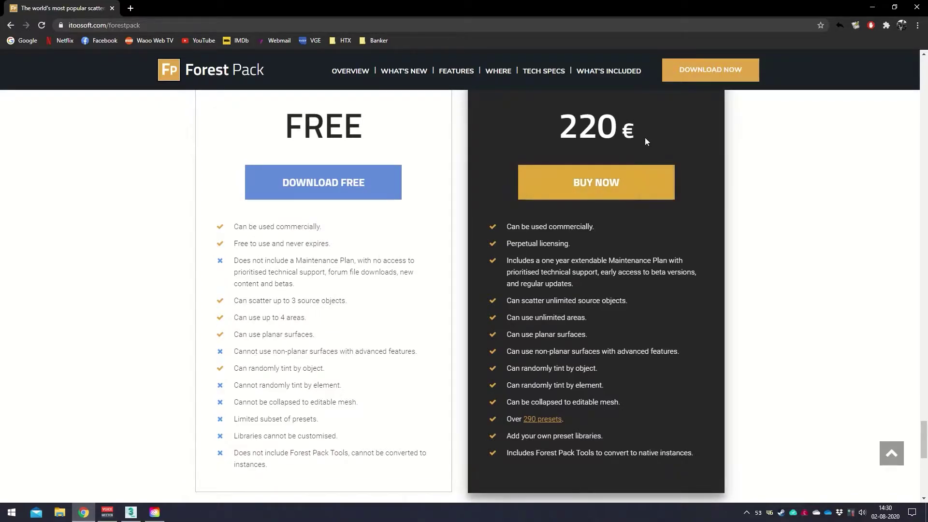
scroll(493, 213, up, 1)
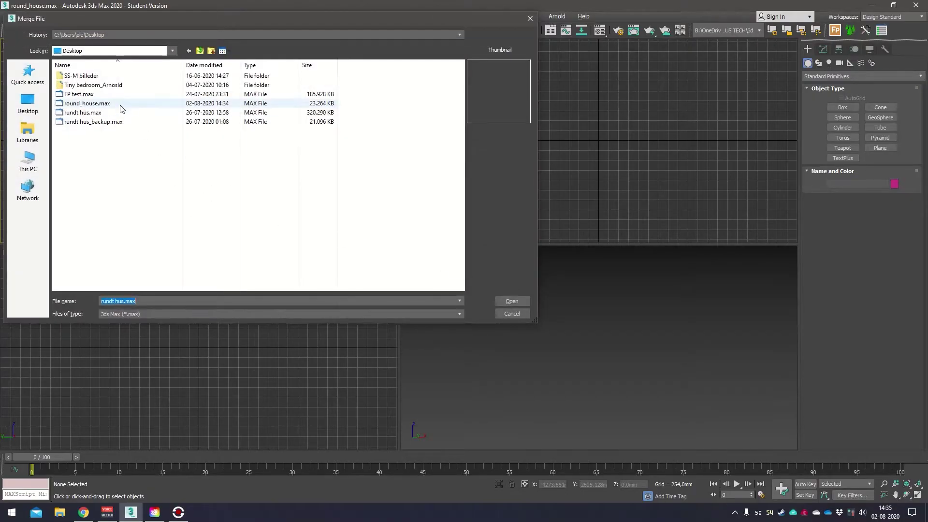
- Merge every object from round_house.max into the current scene
click(120, 105)
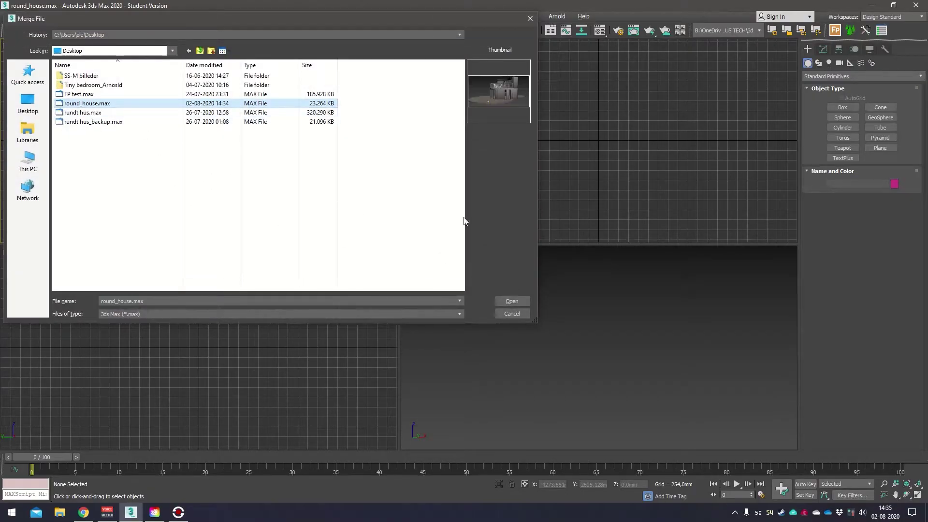
click(521, 303)
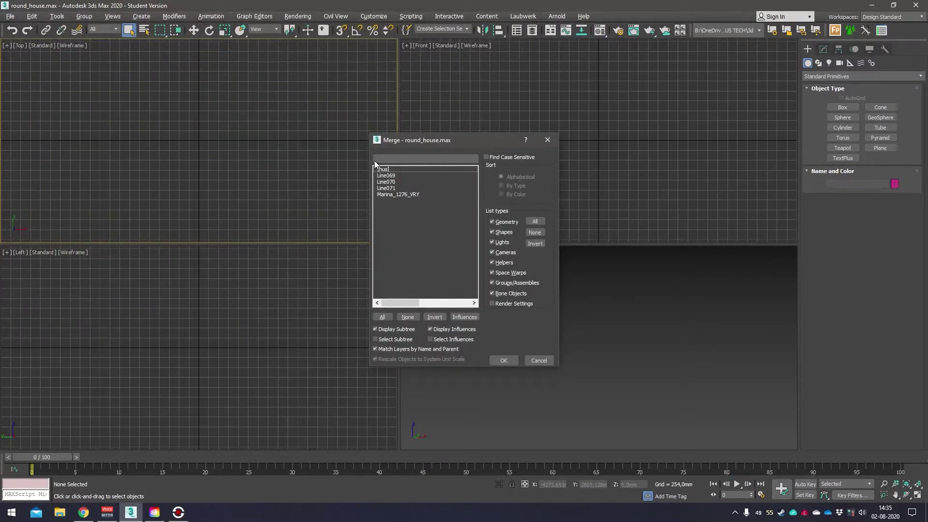
click(392, 183)
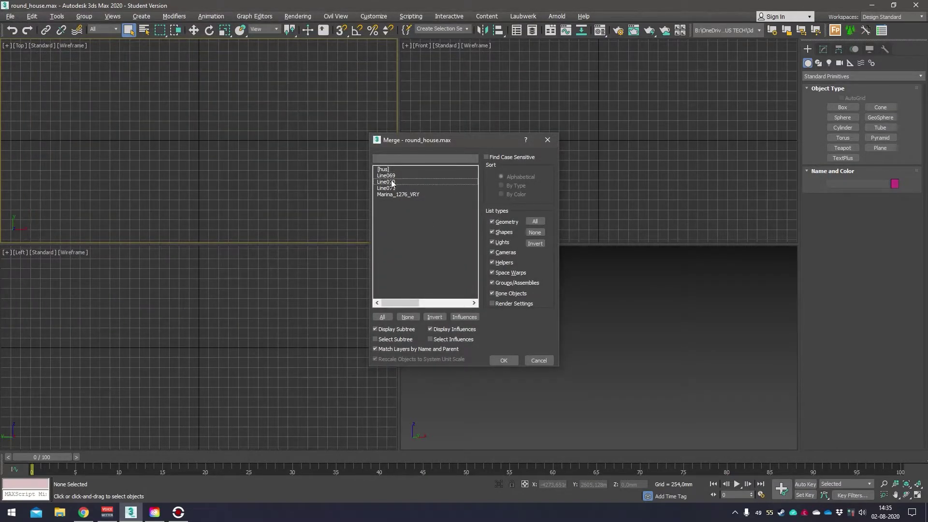
click(387, 318)
click(505, 361)
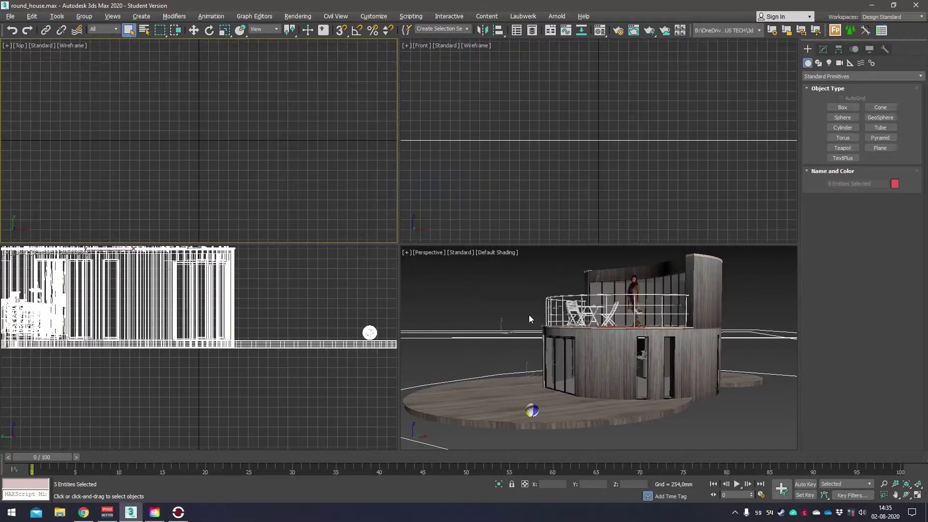
- Deselect everything, zoom extents, and maximize the Top viewport framed on the house and outlines
click(369, 184)
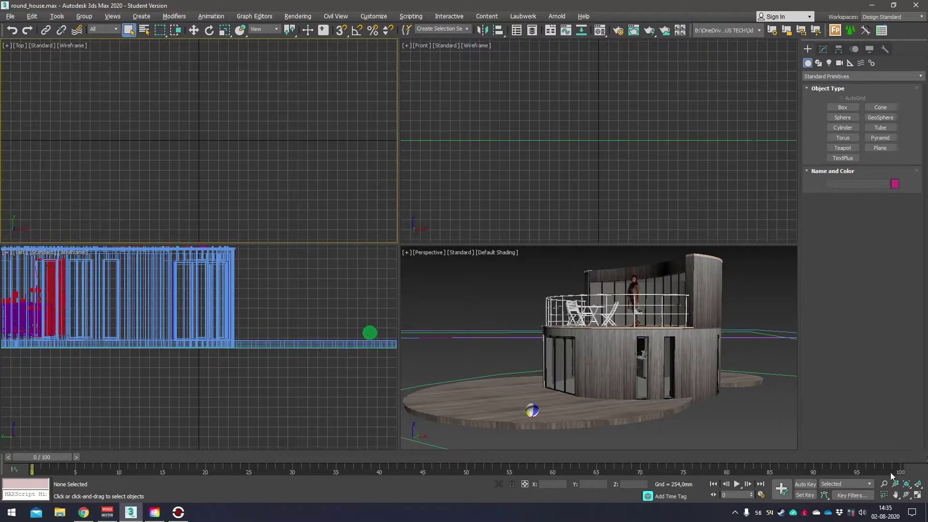
click(918, 483)
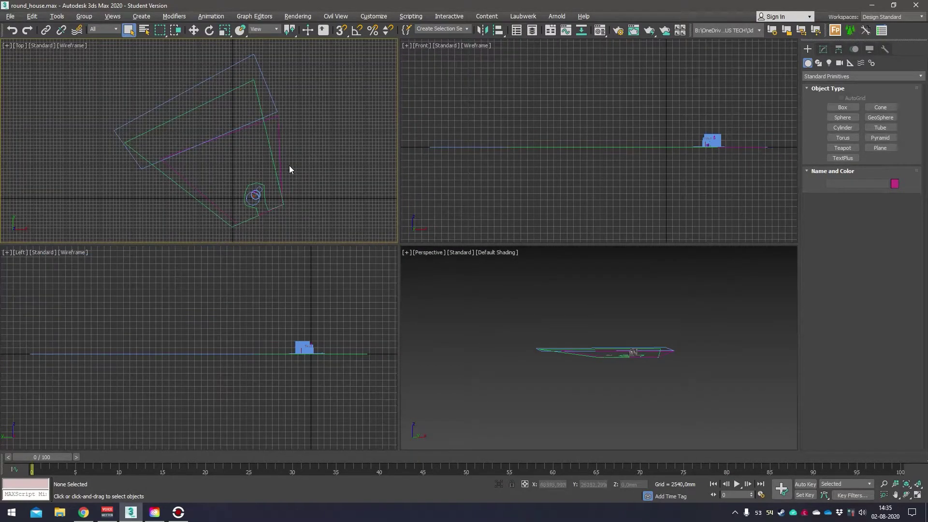
key(alt+w)
middle_drag(441, 344, 373, 284)
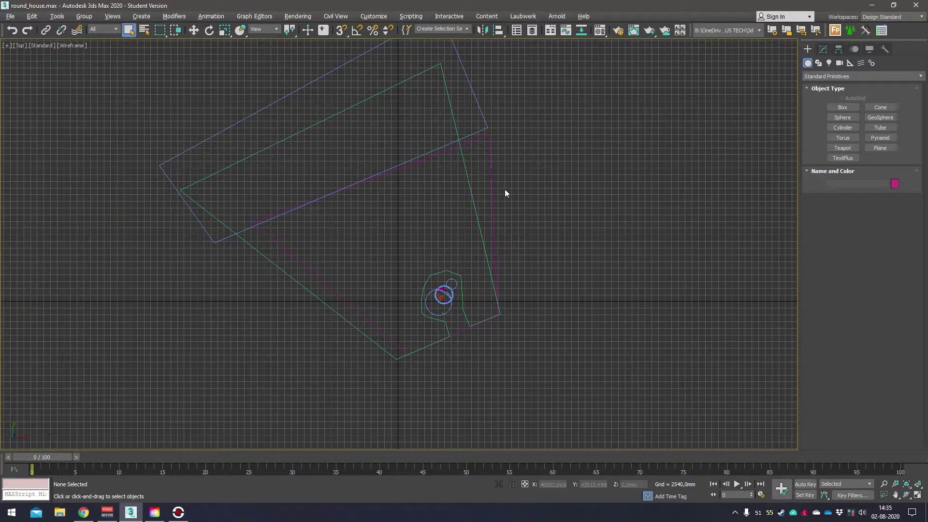
scroll(485, 286, up, 5)
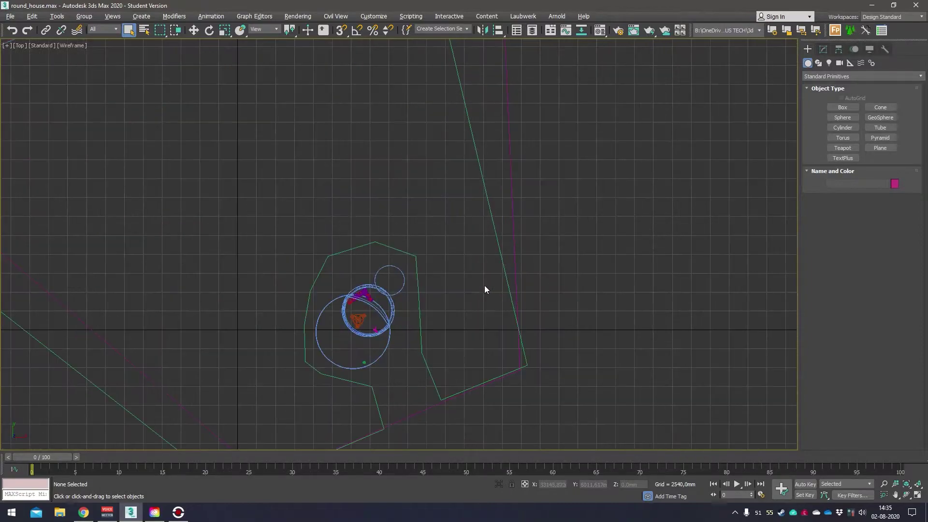
scroll(446, 301, down, 3)
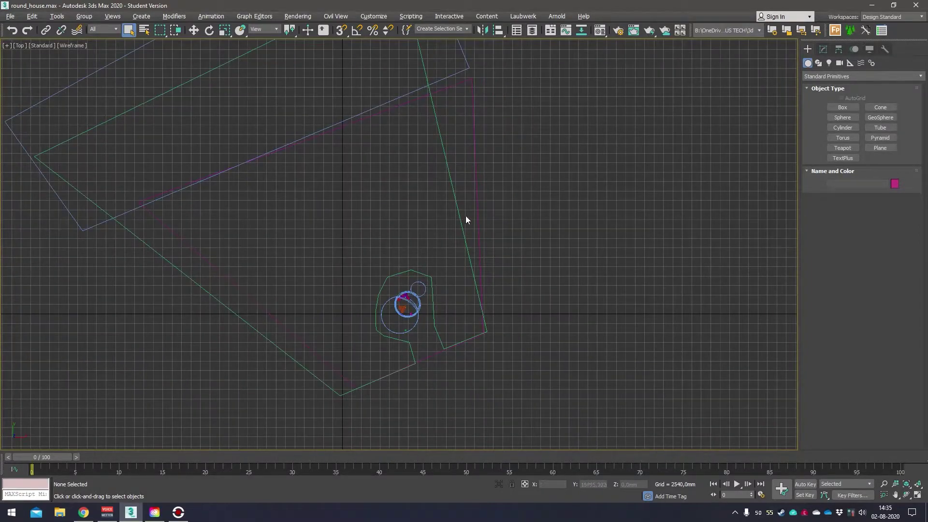
- Select the Line070 outline and switch to its Vertex sub-object level
click(421, 272)
click(823, 51)
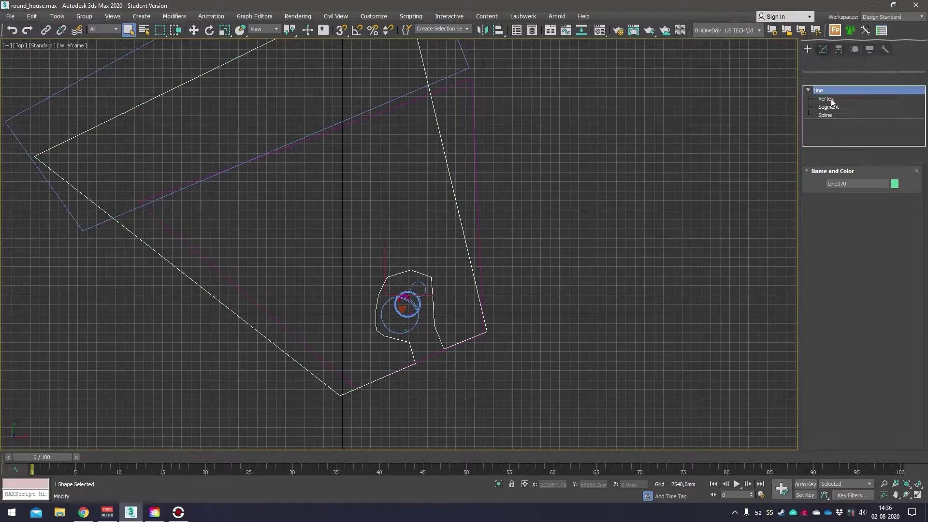
click(828, 99)
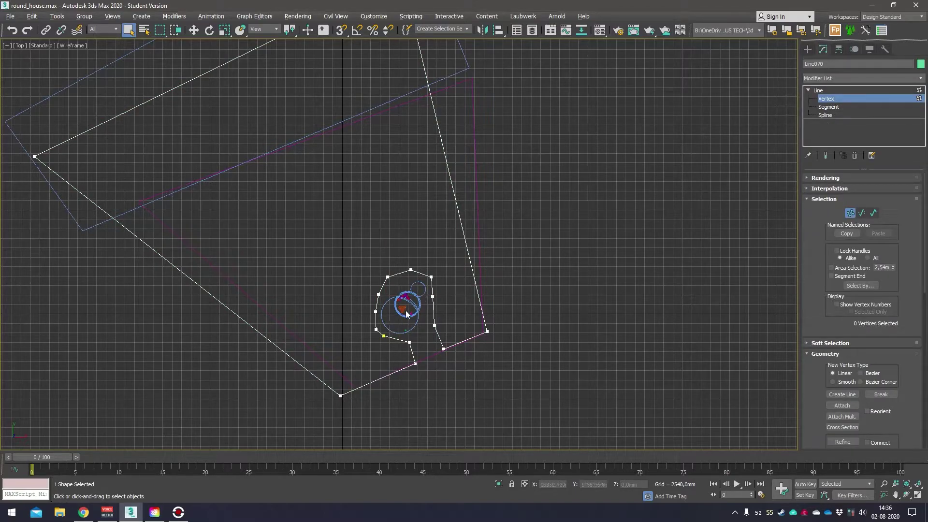
scroll(407, 314, up, 4)
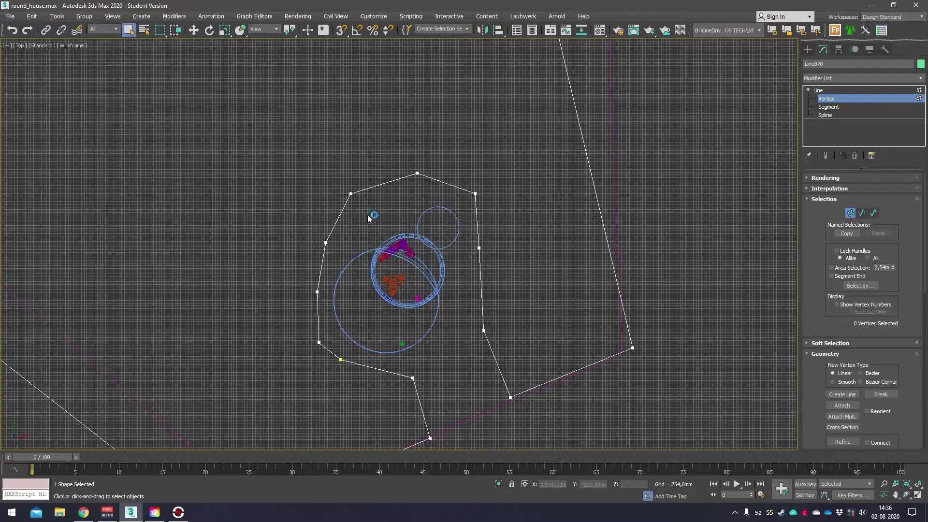
- Move the two upper-left corner vertices of Line070, then leave Vertex mode
click(351, 193)
right_click(361, 190)
click(367, 189)
drag(366, 186, 358, 185)
click(325, 242)
drag(340, 234, 332, 234)
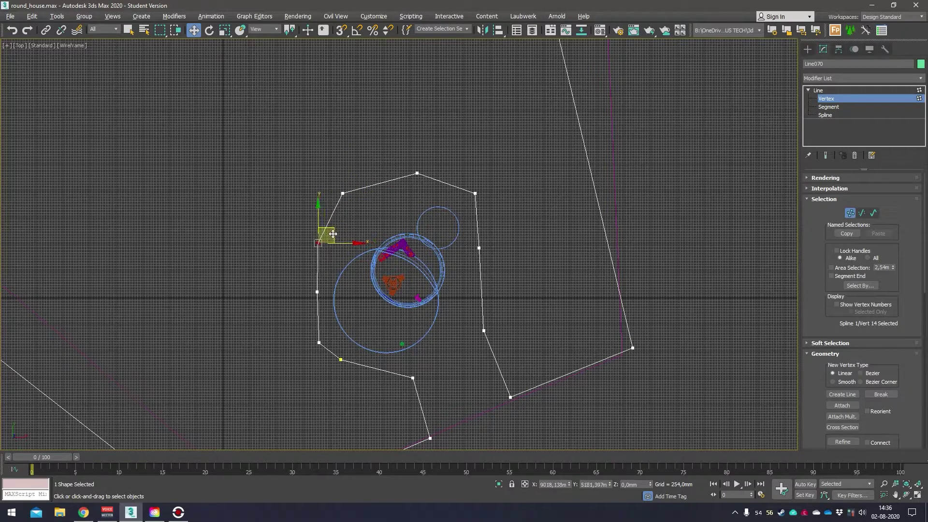
click(342, 193)
drag(342, 194, 350, 199)
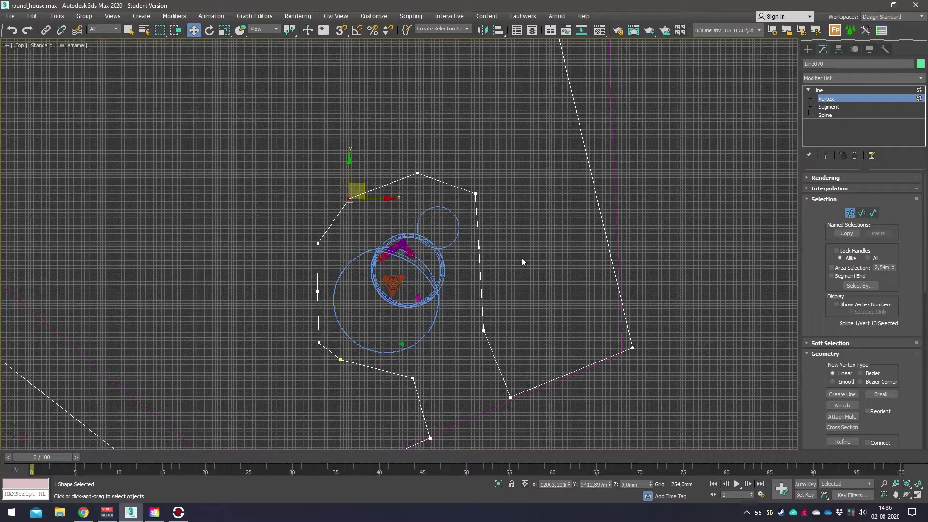
click(838, 92)
- Recentre the Top view, restore four viewports, and zoom the Perspective view onto the round house
click(637, 213)
scroll(638, 215, down, 5)
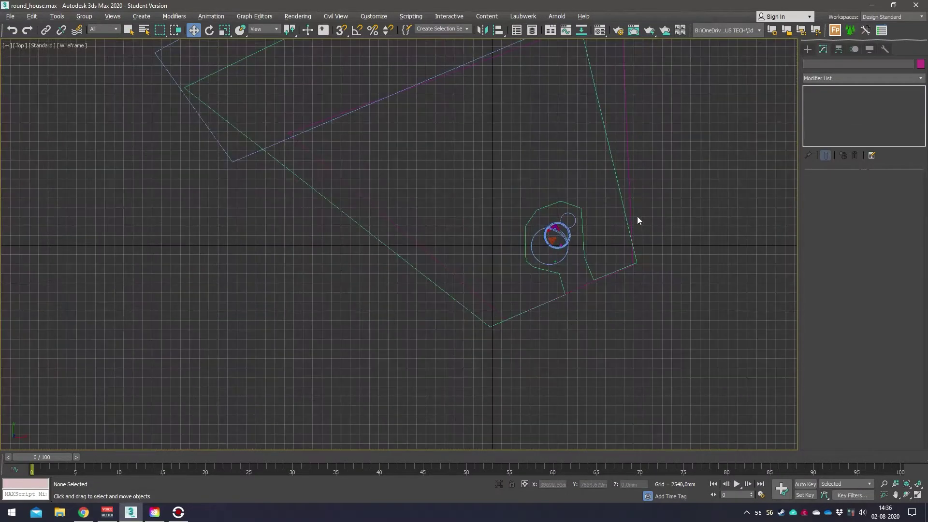
middle_drag(602, 63, 553, 190)
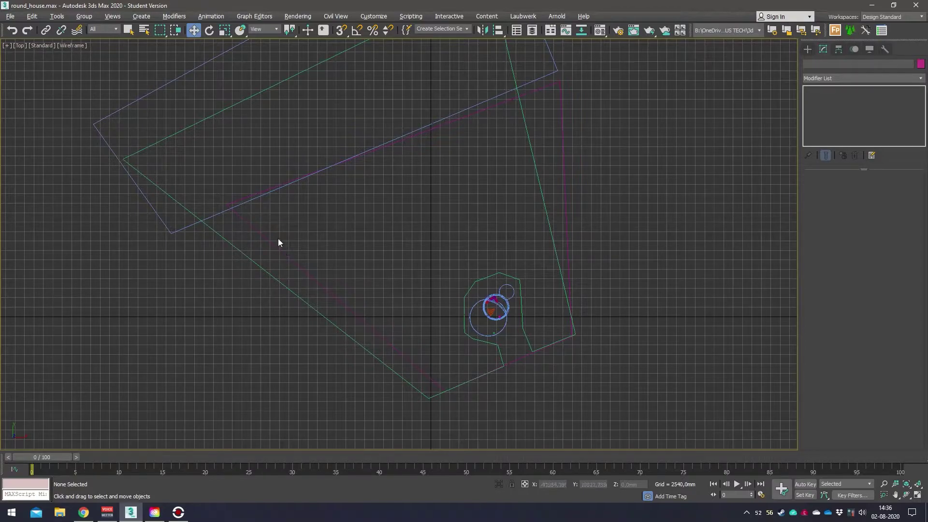
scroll(276, 235, down, 3)
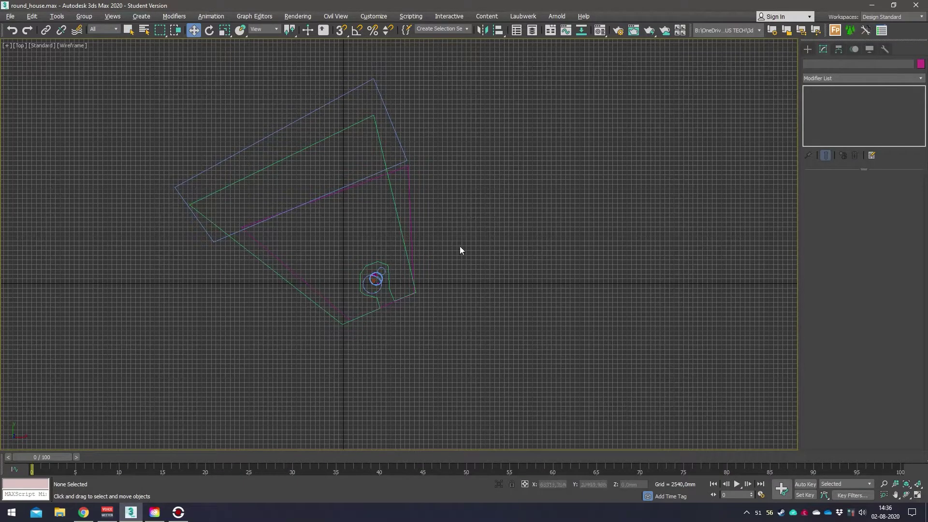
key(alt+w)
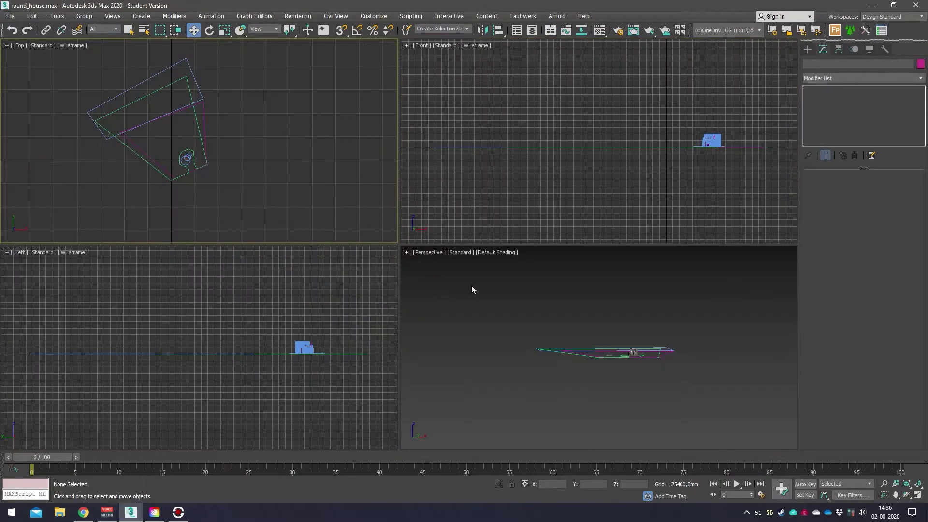
scroll(594, 358, up, 5)
middle_drag(599, 373, 617, 357)
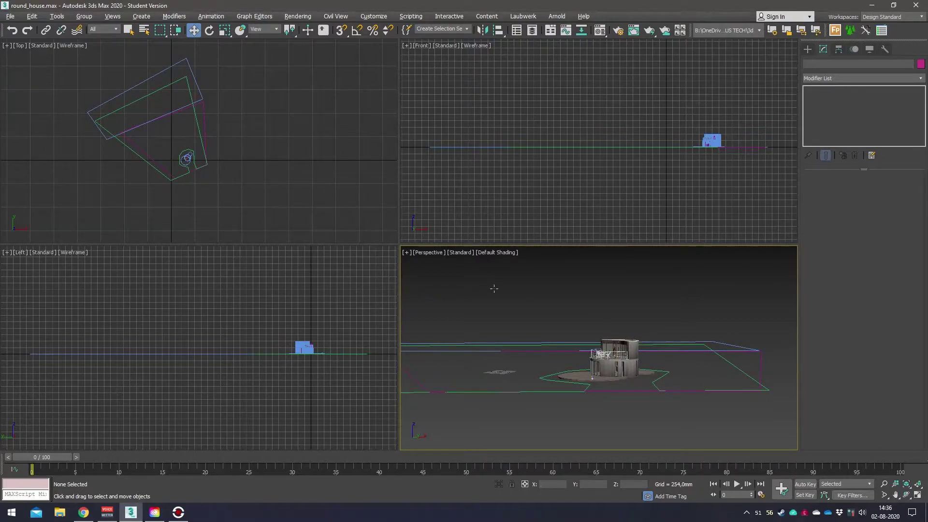
scroll(190, 167, up, 4)
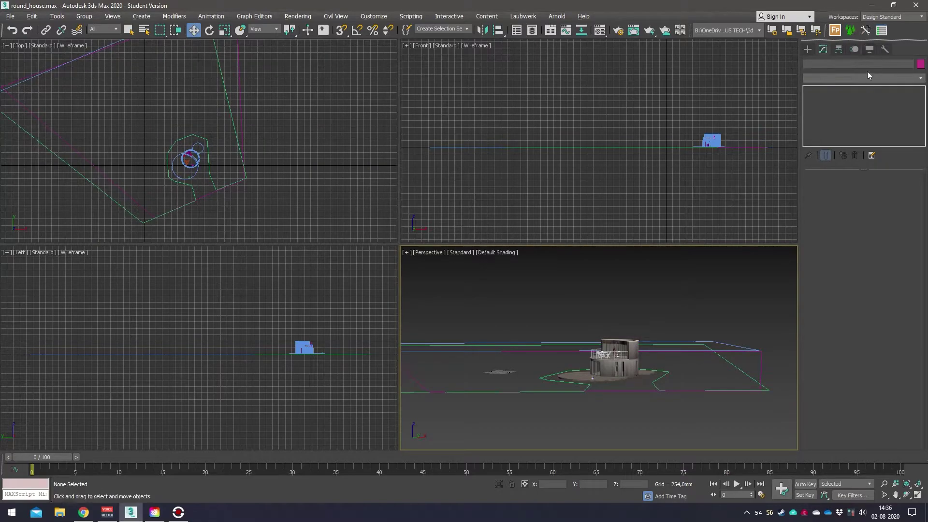
- Place a Sun Positioner compass around the house in the Top view
click(807, 49)
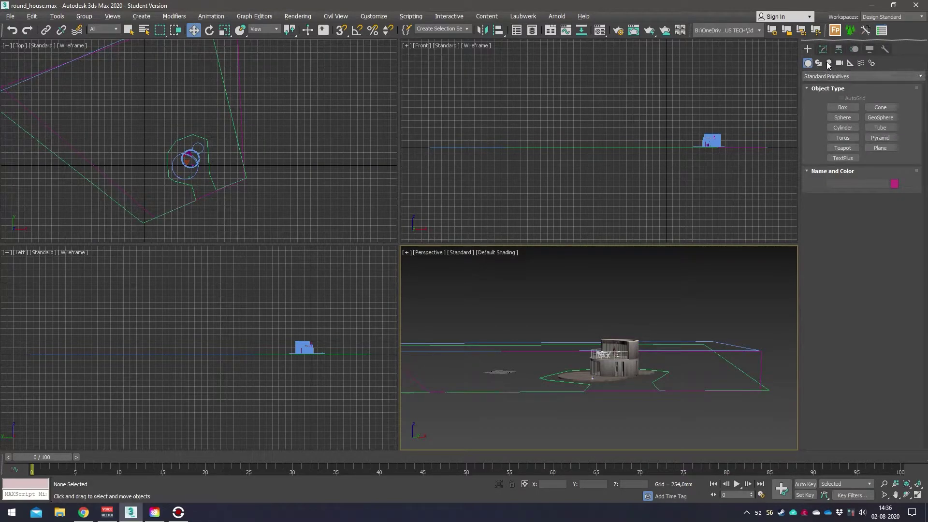
click(828, 62)
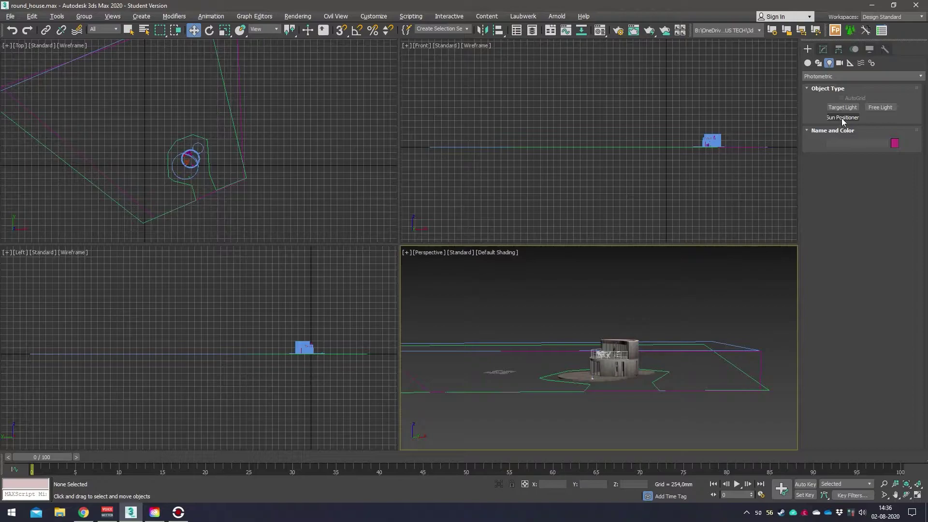
click(842, 118)
drag(188, 166, 211, 190)
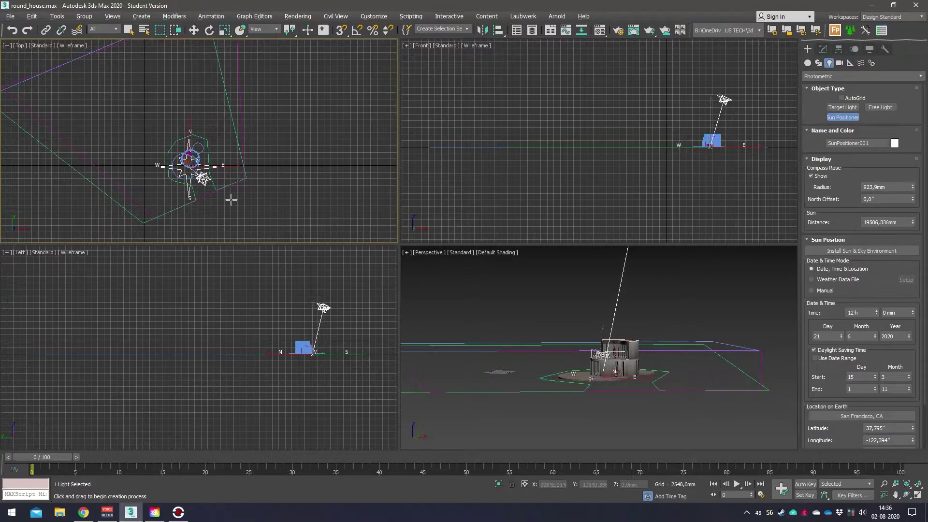
click(296, 238)
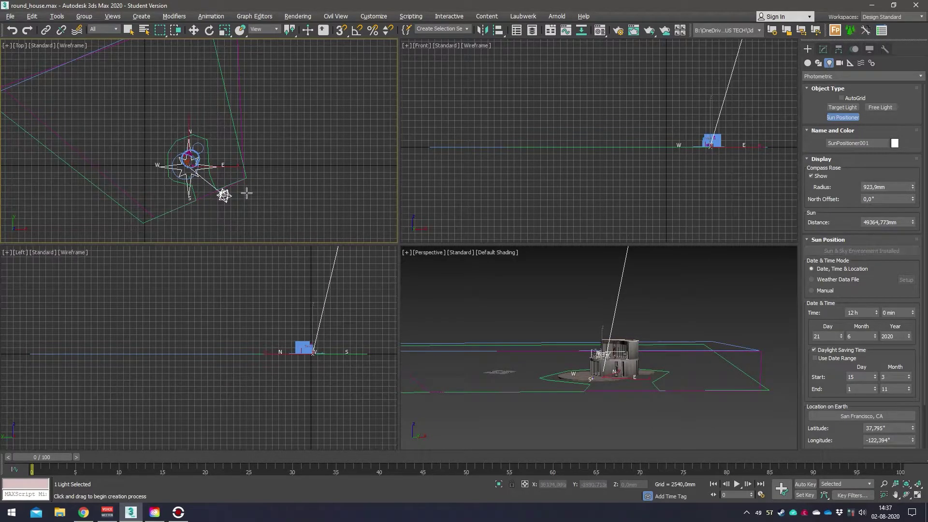
- Set the sun's time to 10 h 30 min and the month to 10
double_click(855, 313)
key(Tab)
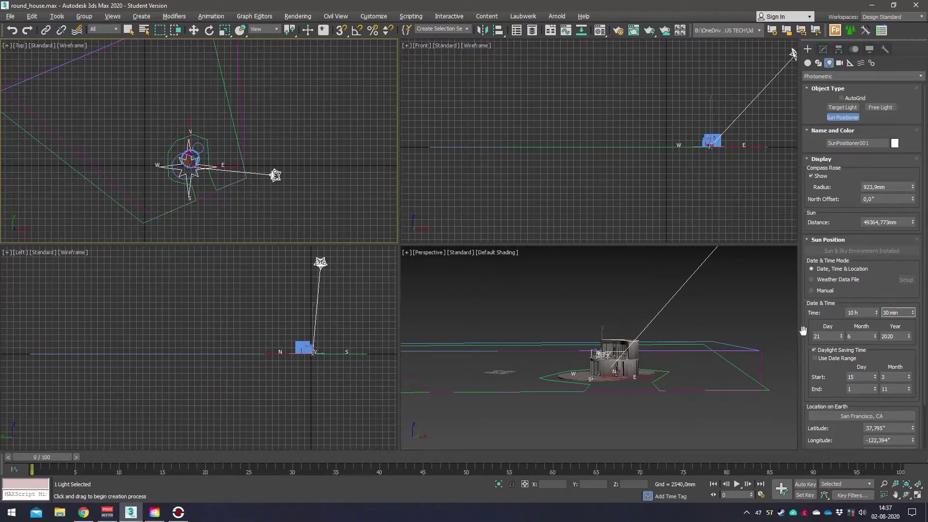
double_click(851, 336)
text(5)
key(ctrl+z)
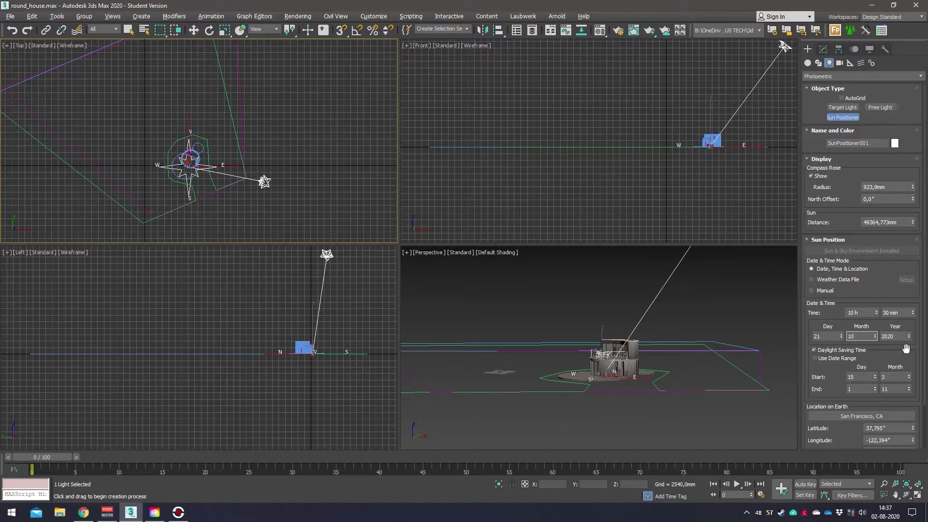
key(shift+Tab)
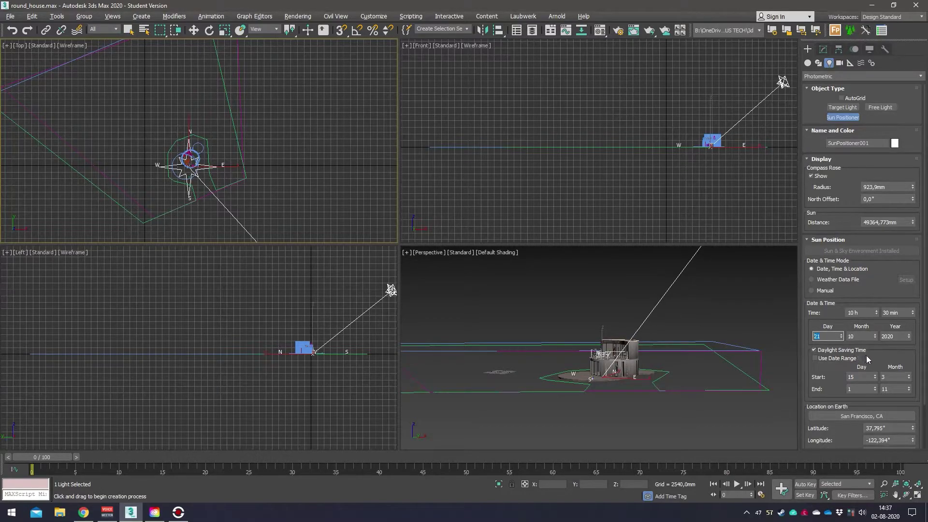
- Choose Copenhagen, Denmark from the Europe map as the sun's location, then orbit the perspective view
click(873, 416)
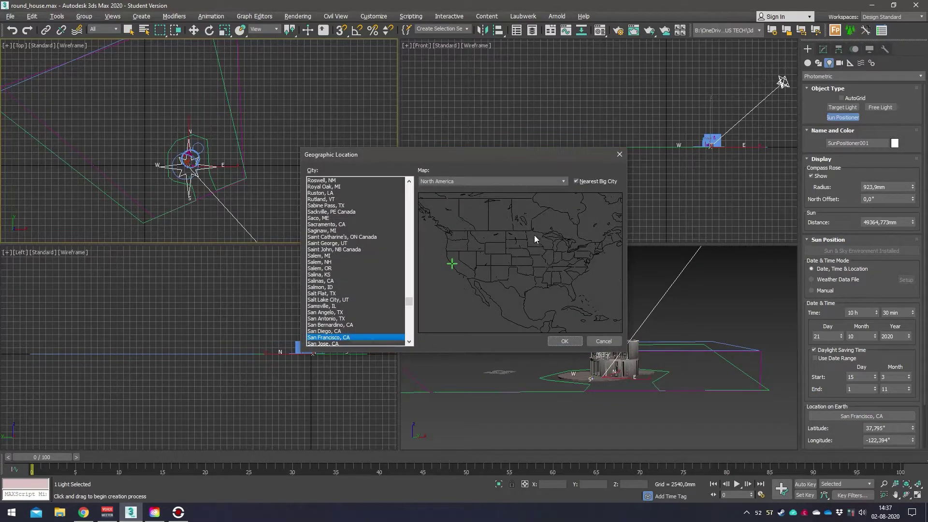
click(552, 181)
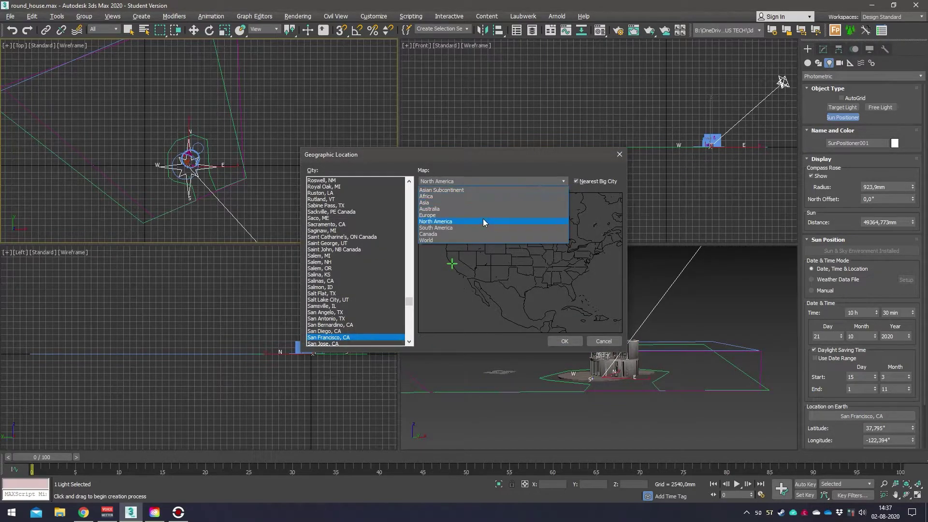
click(486, 221)
click(512, 245)
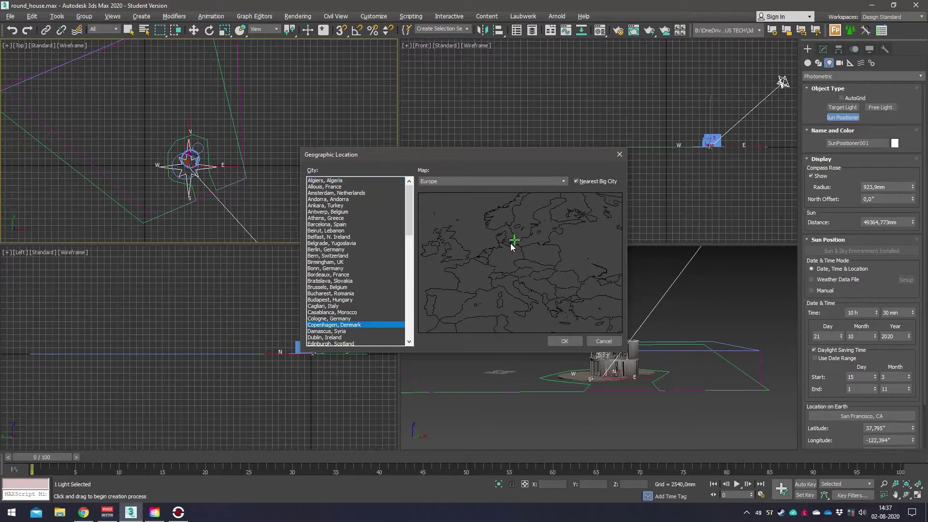
click(564, 336)
scroll(543, 300, up, 2)
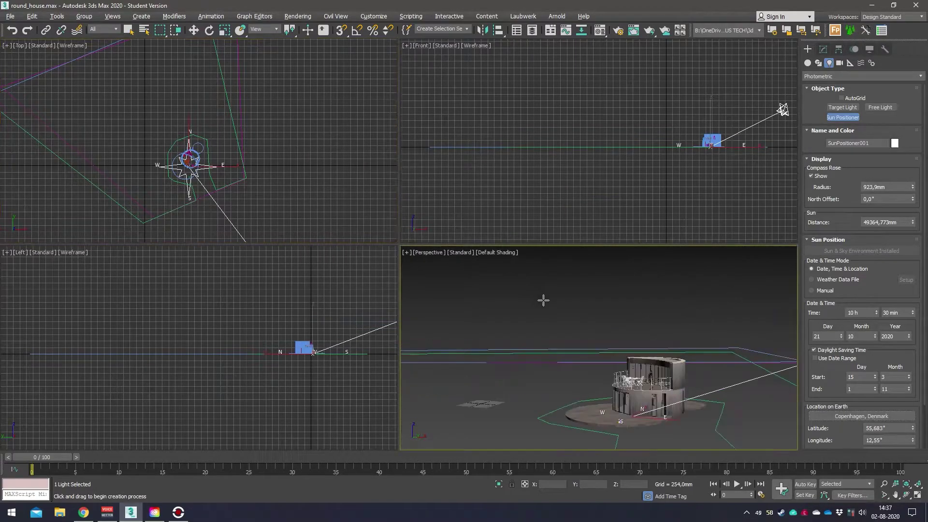
alt+middle_drag(543, 300, 507, 283)
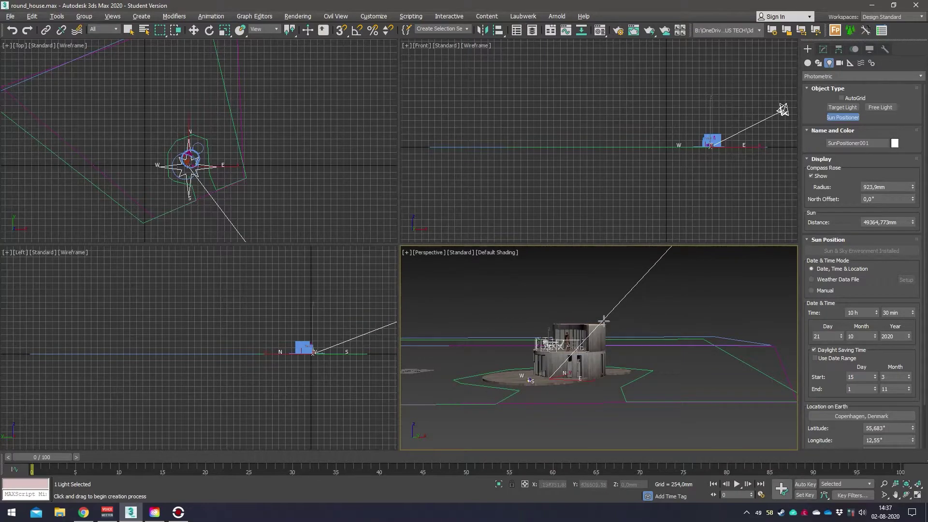
scroll(536, 355, up, 2)
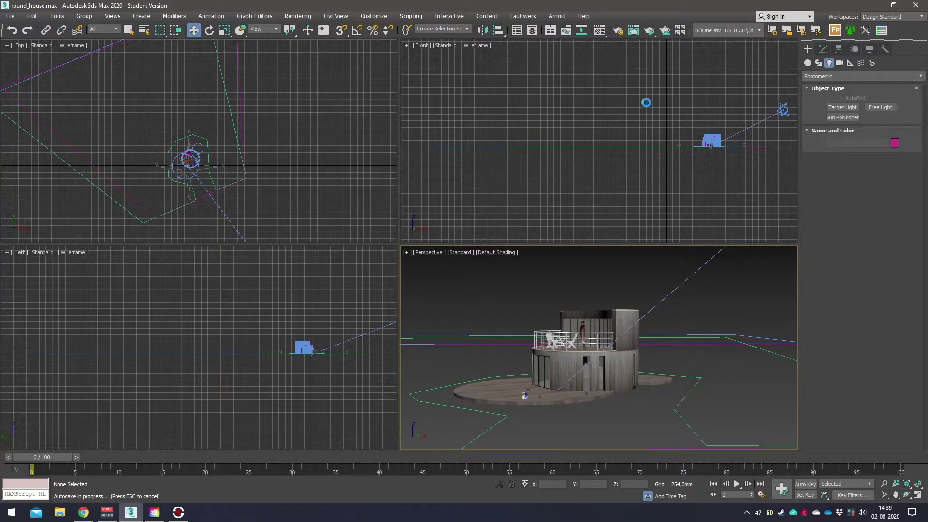
- Start an ActiveShade Arnold render from Render Setup and create PhysCamera001 from the perspective view
click(617, 34)
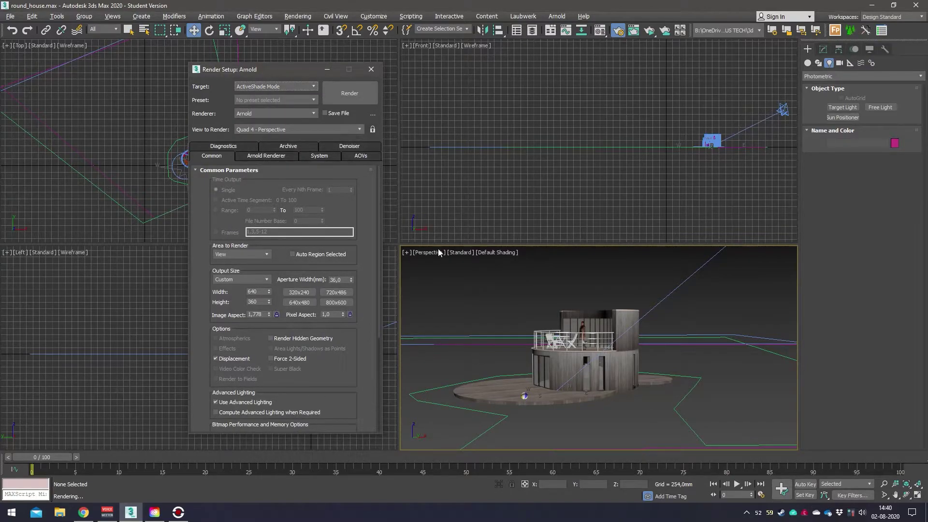
click(358, 94)
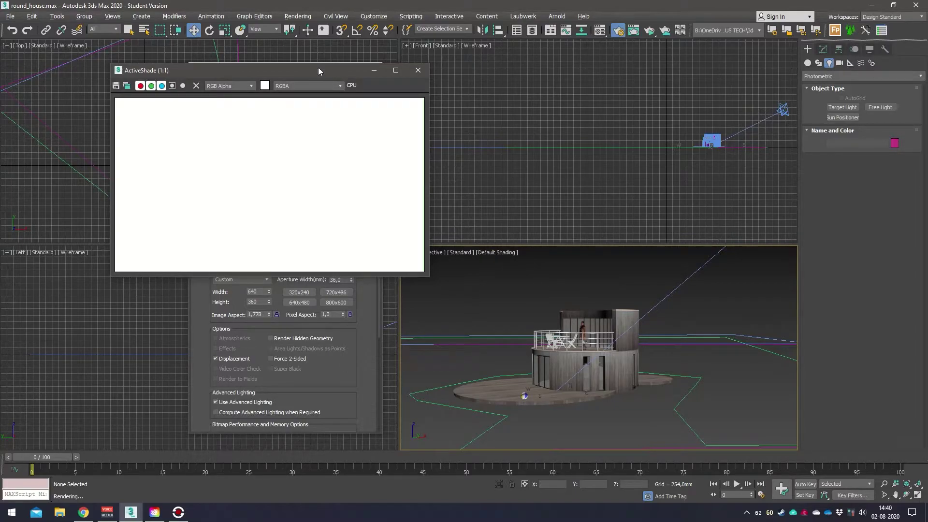
drag(319, 69, 247, 63)
key(ctrl+c)
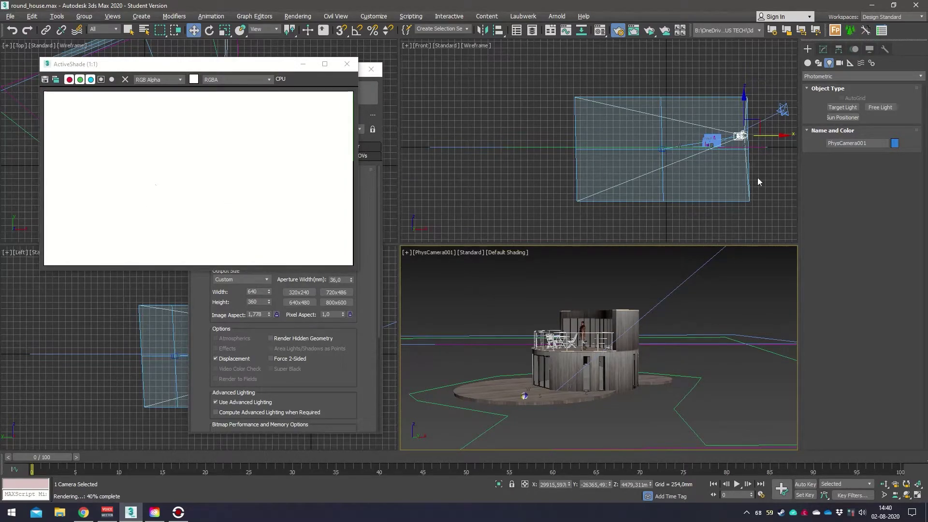
- Set PhysCamera001's exposure target to 13 EV in the Modify panel
click(824, 49)
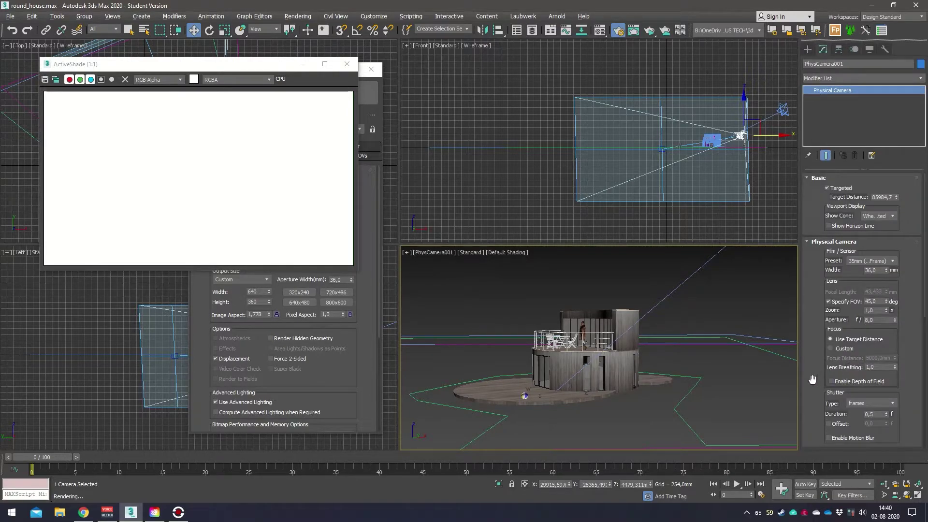
scroll(812, 379, down, 4)
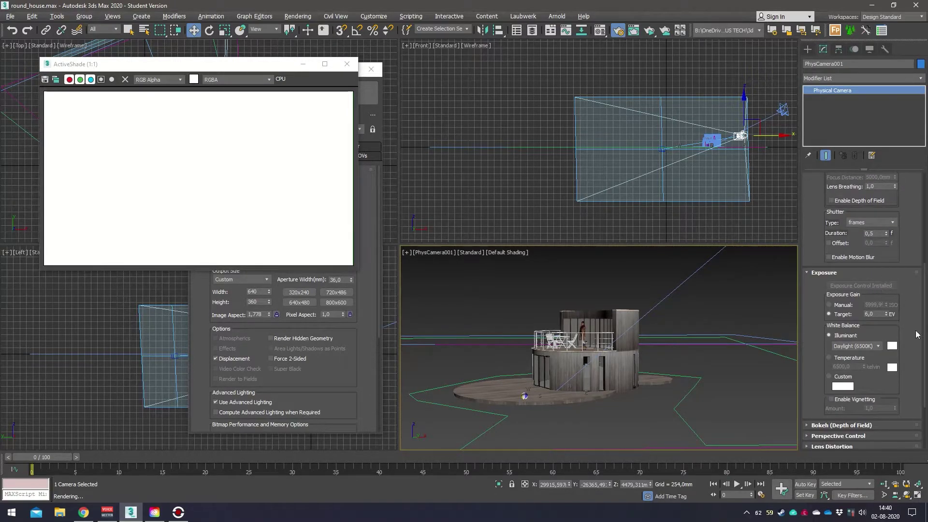
double_click(872, 314)
text(5)
key(Return)
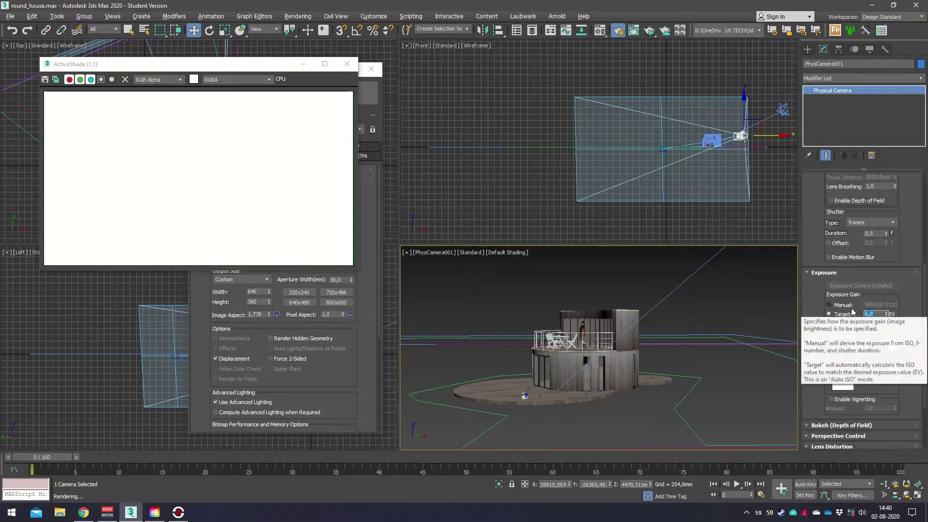
text(13)
key(Return)
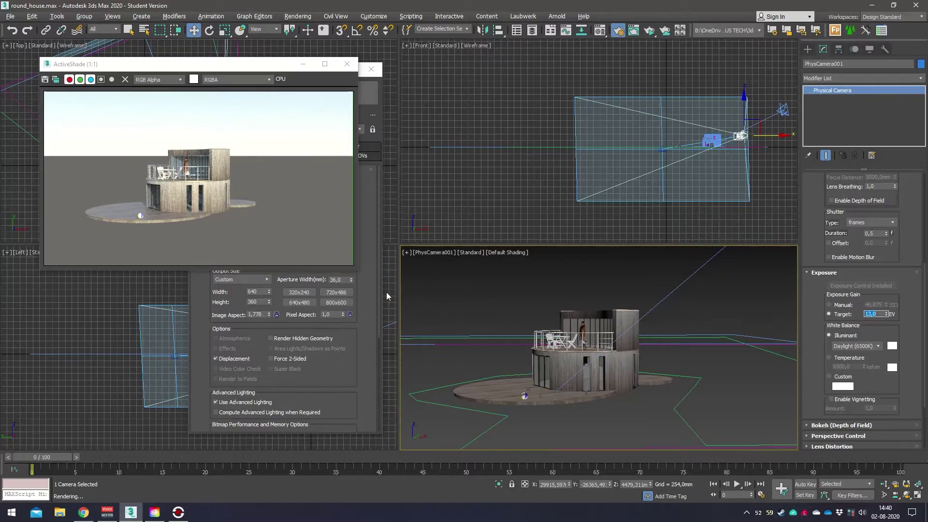
- Lower PhysCamera001 in the Front view and pan its view, repositioning the ActiveShade window
drag(237, 65, 319, 80)
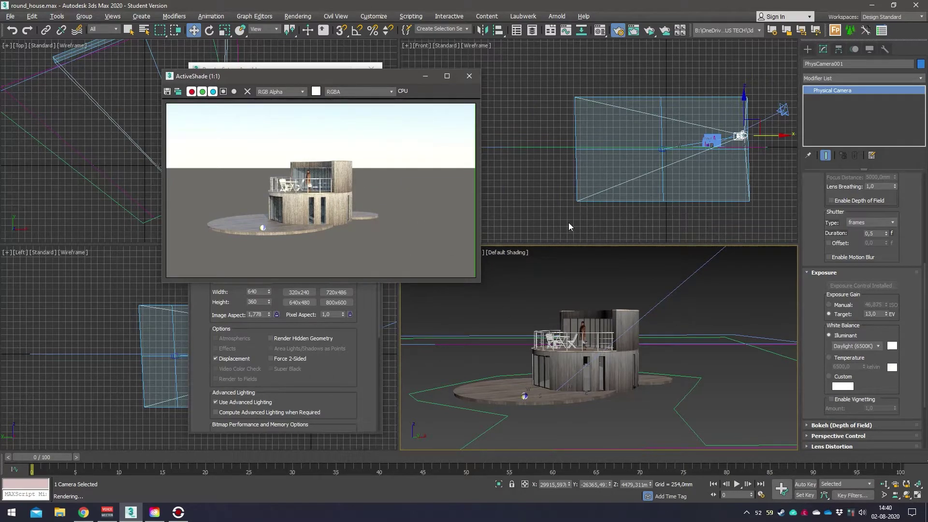
middle_drag(549, 365, 747, 338)
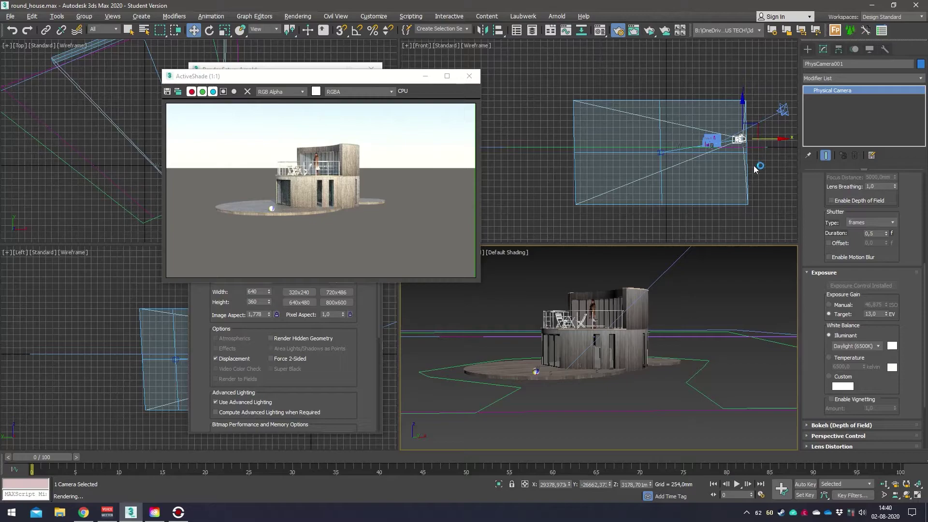
mouse_move(743, 130)
mouse_down()
mouse_move(739, 102)
mouse_move(743, 114)
mouse_up()
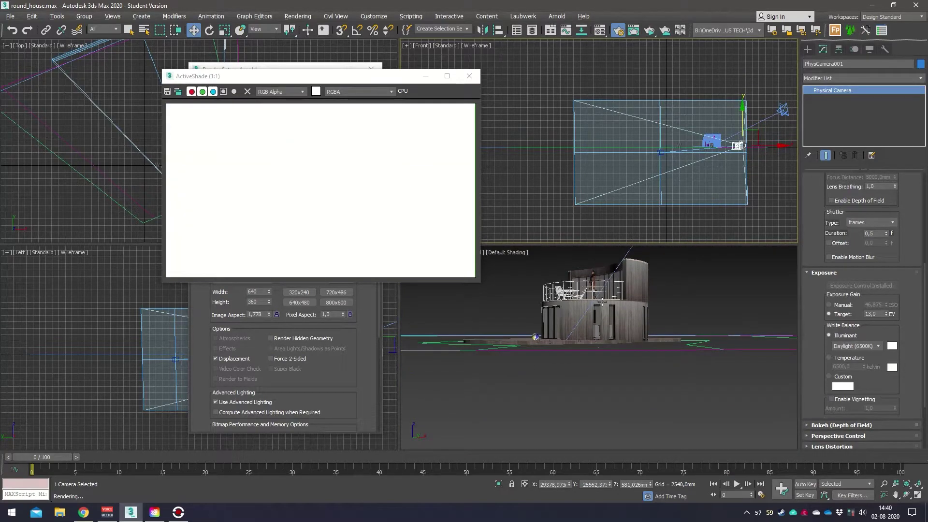
middle_drag(601, 303, 606, 332)
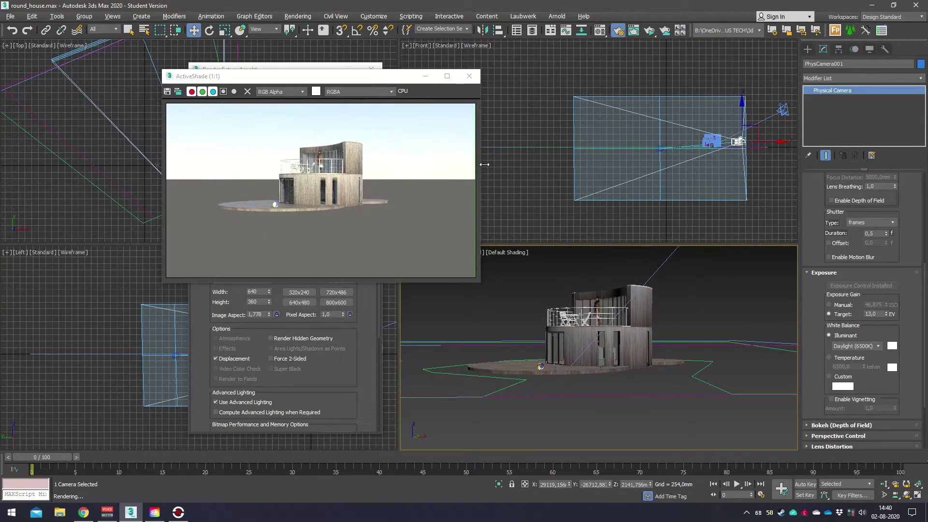
drag(343, 75, 620, 82)
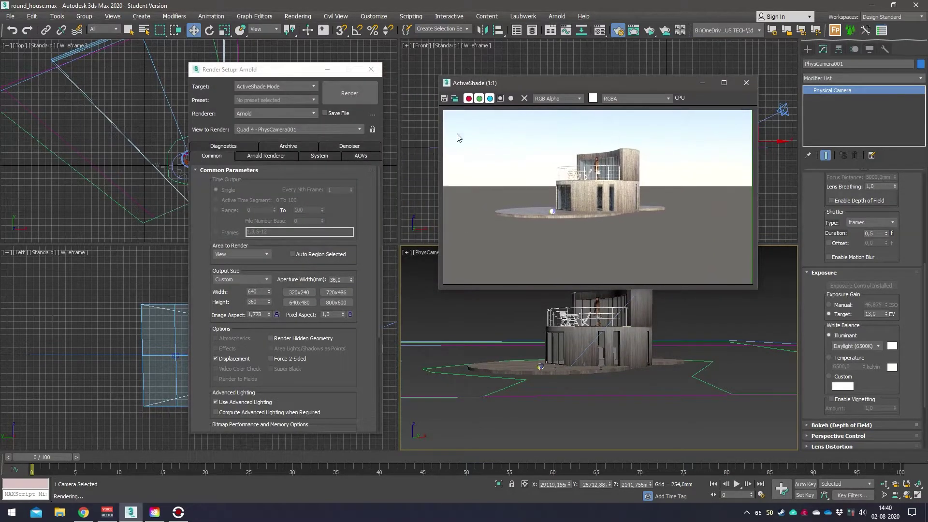
- Lock rendering to the PhysCamera001 view, make the Left viewport active, and close Render Setup
click(373, 130)
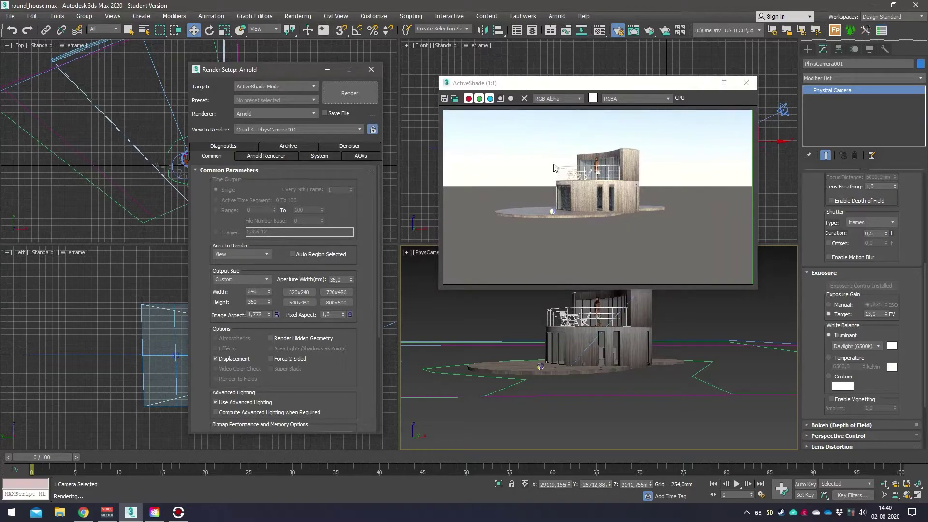
drag(613, 83, 435, 82)
click(674, 131)
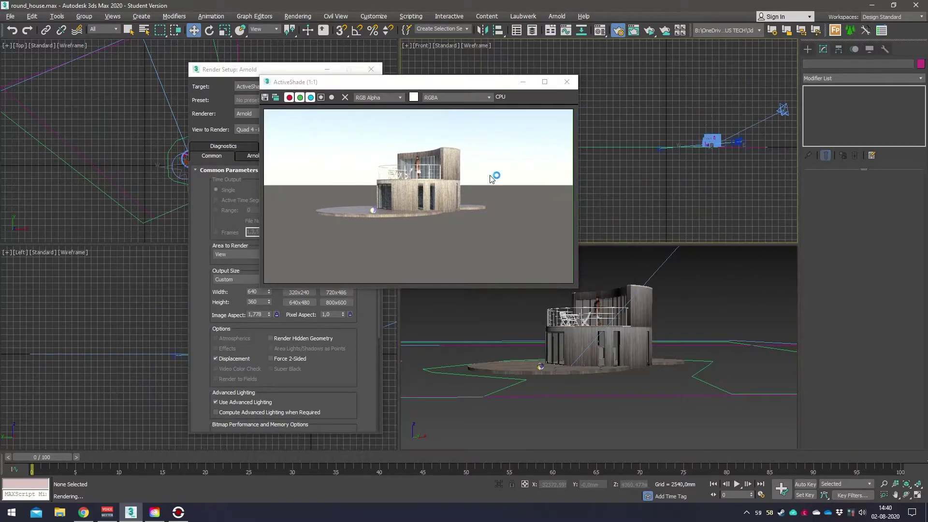
click(154, 320)
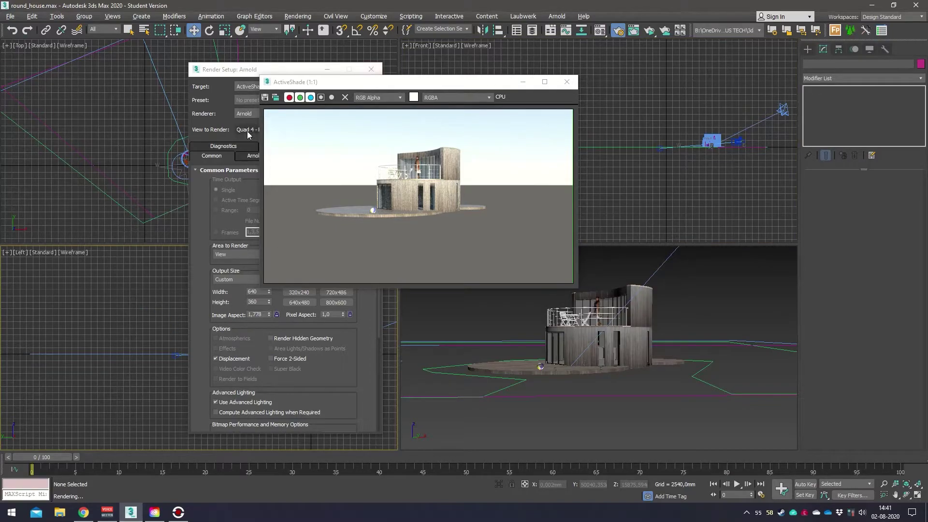
click(372, 69)
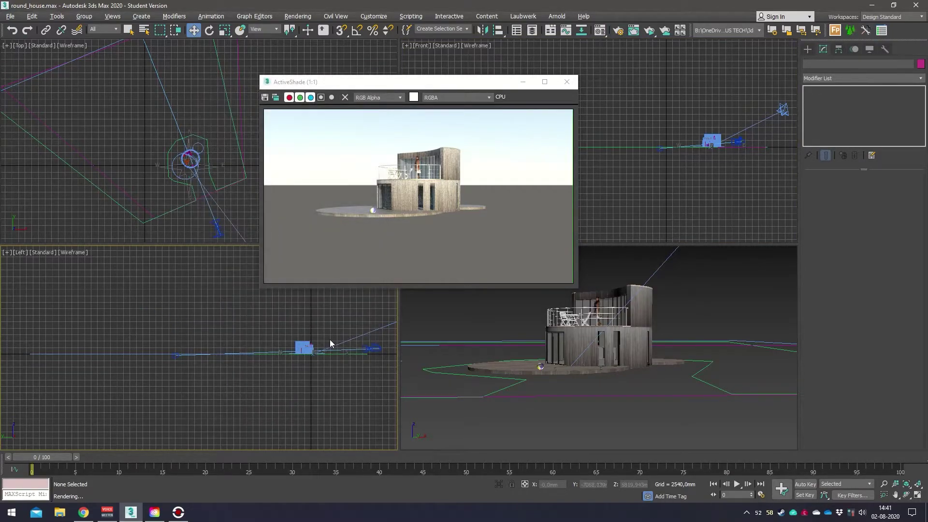
- Move PhysCamera001 closer to the round house in the Left view
scroll(329, 343, up, 5)
click(378, 366)
drag(388, 350, 285, 357)
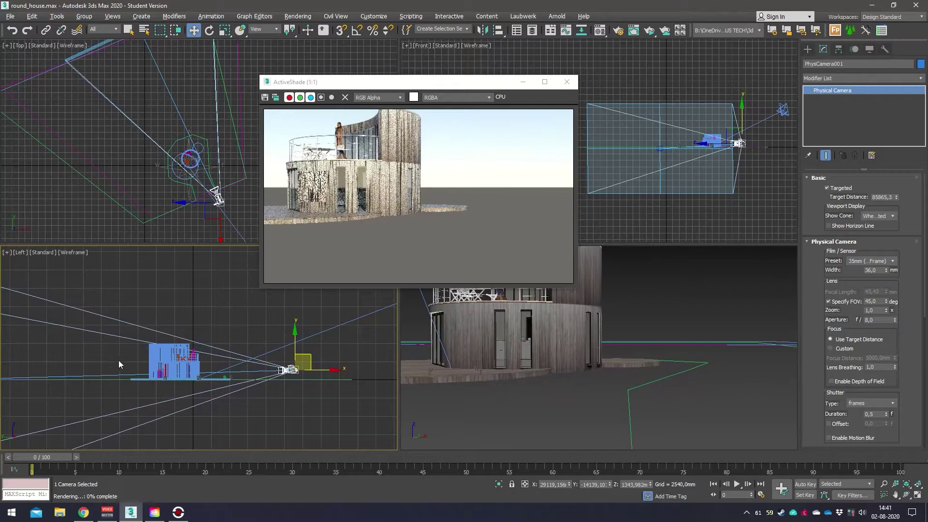
scroll(213, 343, down, 4)
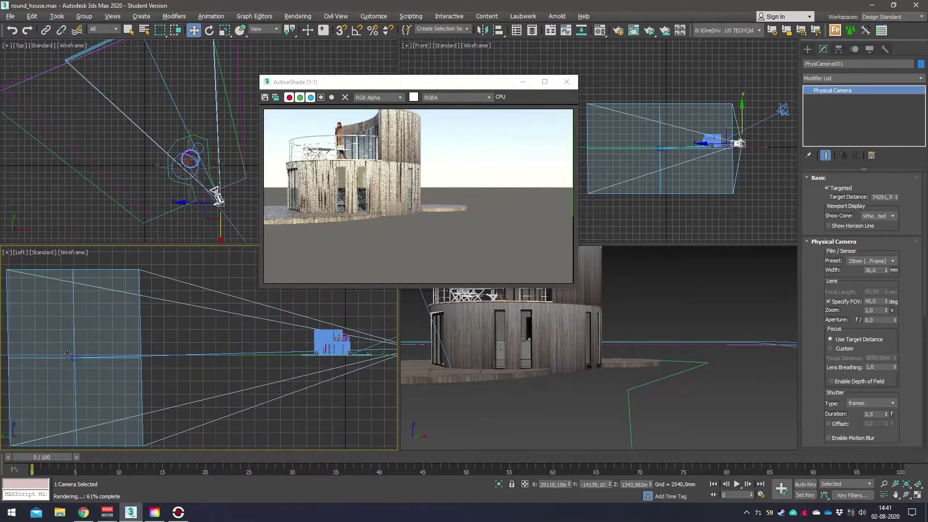
- Move PhysCamera001.Target in the Left and Top views so the camera faces the house
scroll(69, 355, up, 4)
click(80, 357)
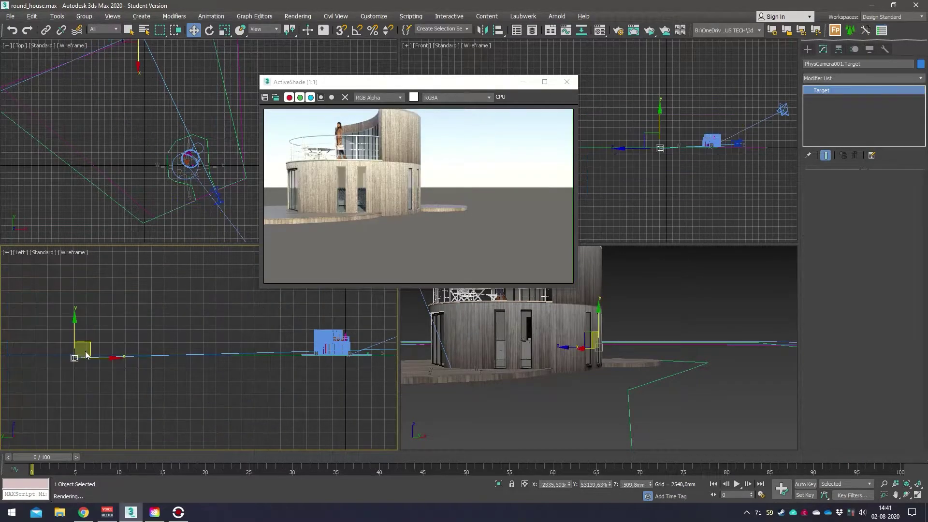
drag(91, 346, 361, 327)
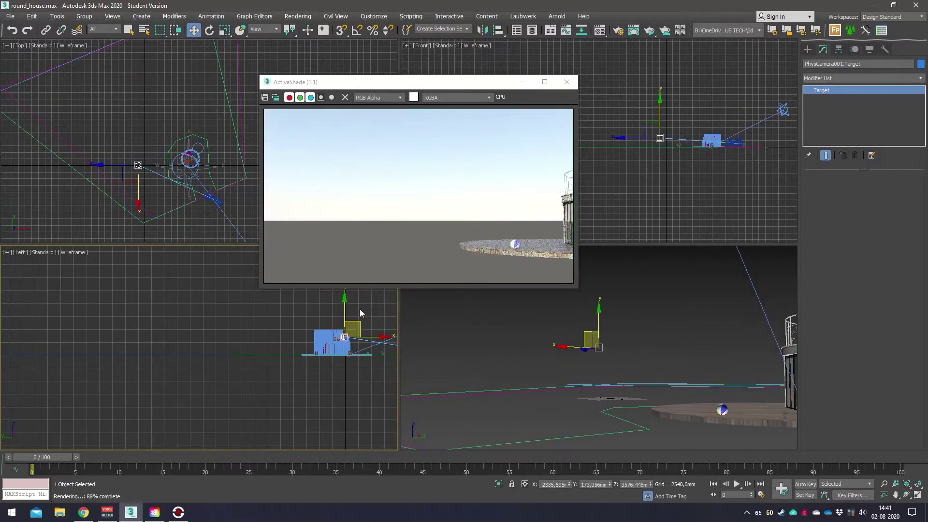
click(142, 154)
drag(149, 154, 198, 149)
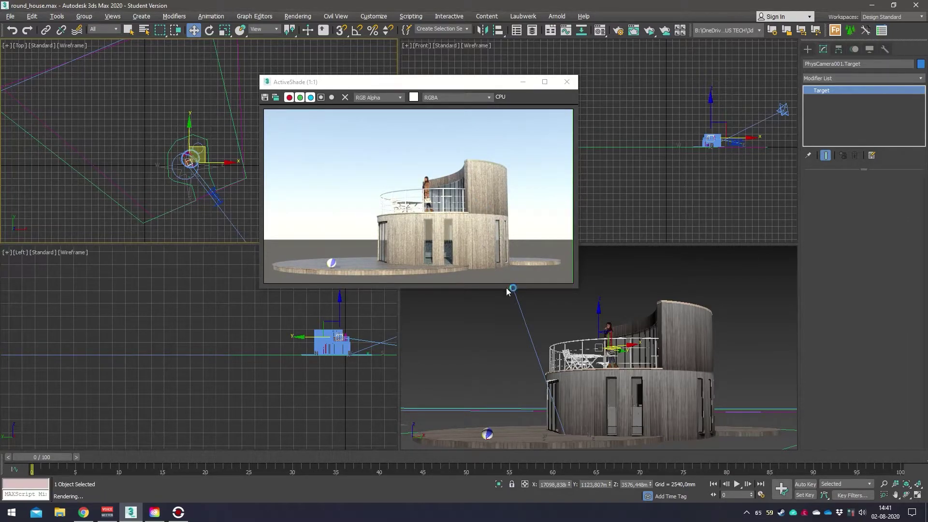
drag(461, 82, 432, 198)
- Set PhysCamera001's Exposure Gain Target to 13,5 EV
click(217, 198)
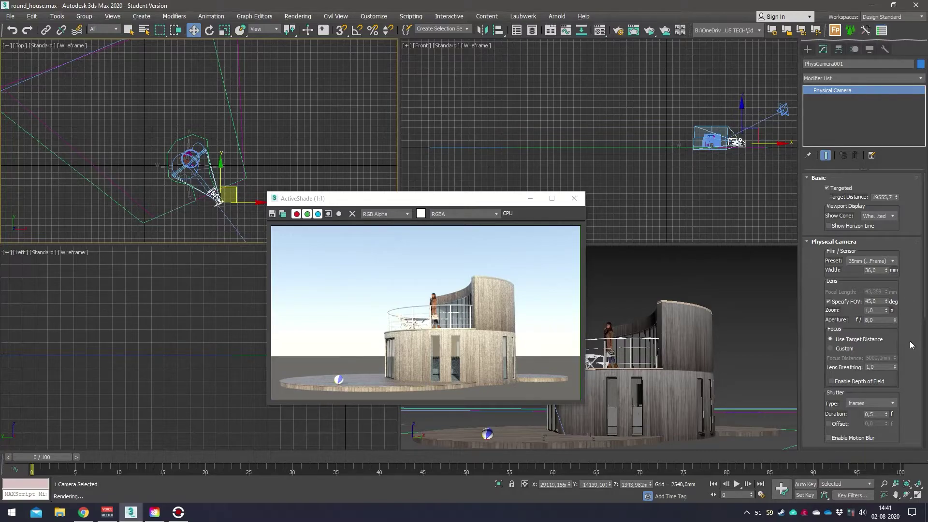
scroll(816, 360, down, 5)
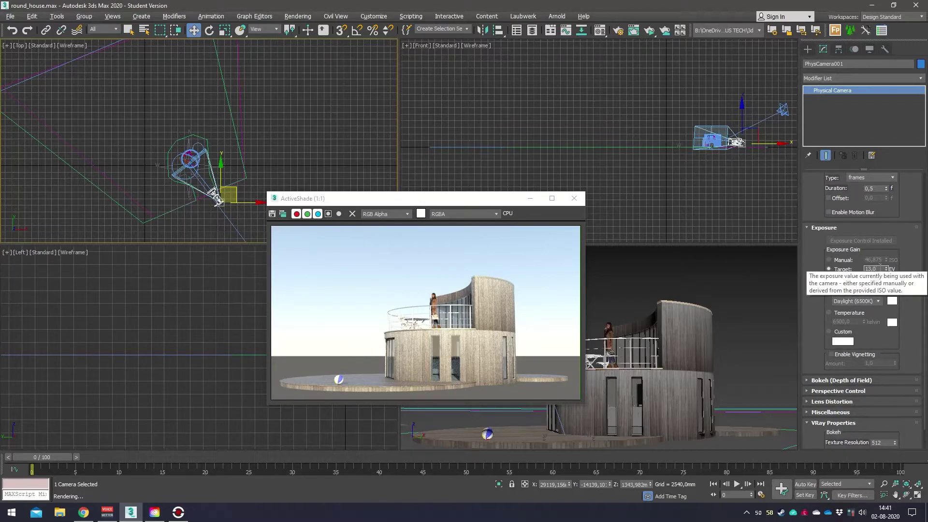
click(886, 267)
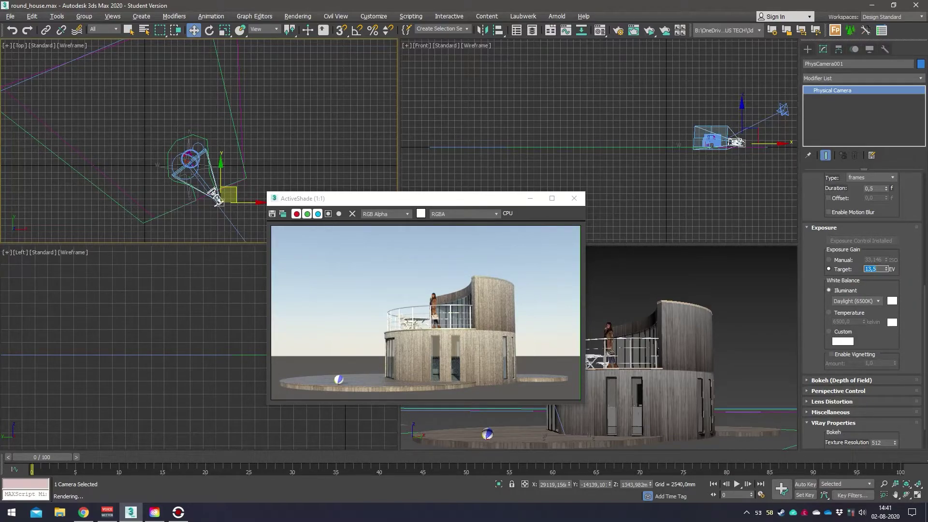
- Set SunPositioner001's Date & Time hours to 13
click(784, 111)
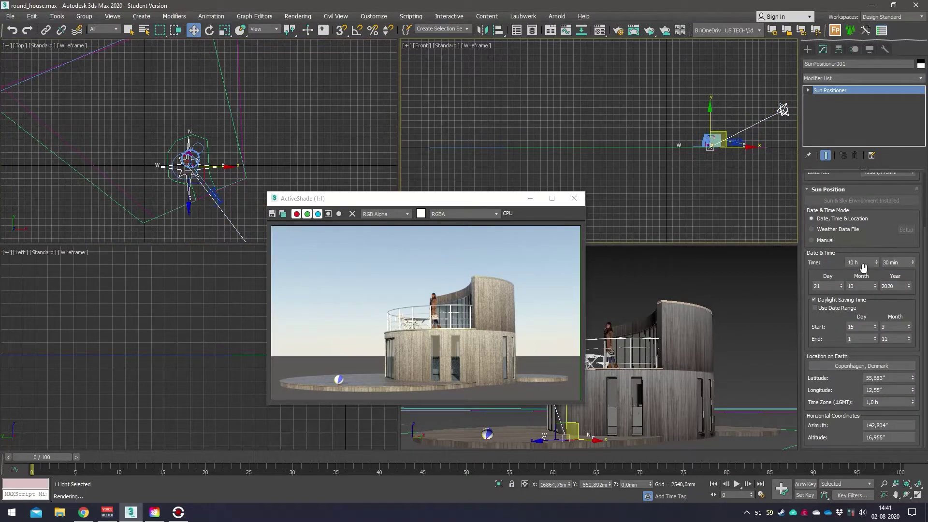
click(865, 264)
text(13)
key(Return)
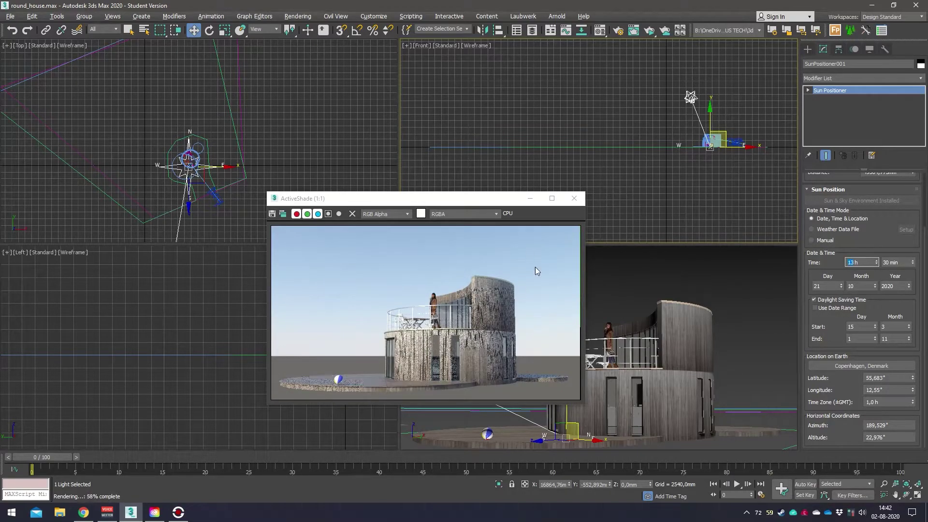
- Close ActiveShade and set the Render Setup target to Production Rendering Mode
click(575, 199)
click(618, 32)
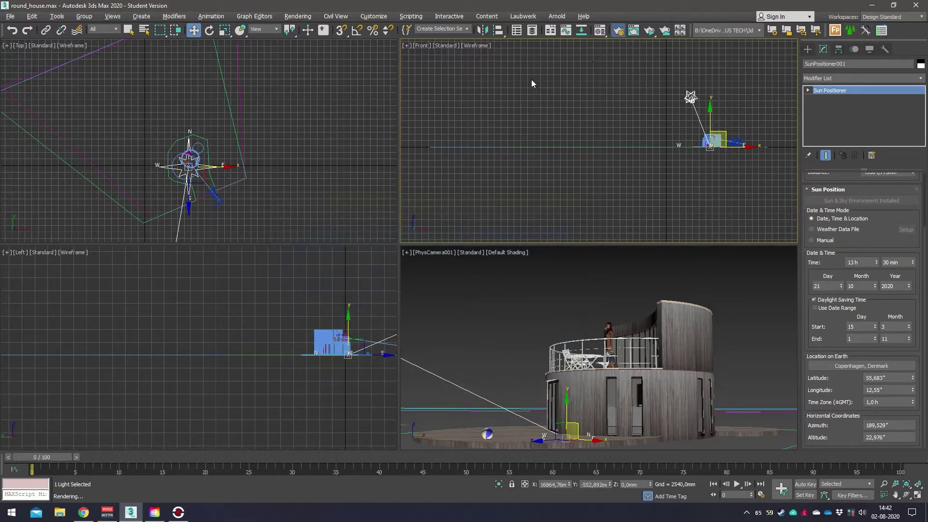
click(297, 88)
click(288, 98)
- Choose Arnold as the renderer and render the PhysCamera001 view
click(278, 113)
click(286, 132)
click(276, 114)
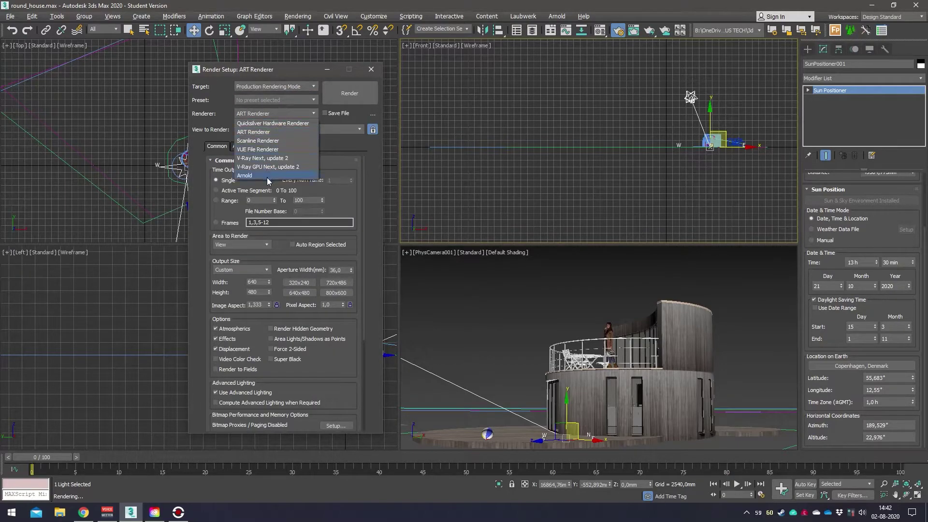
click(267, 177)
click(463, 279)
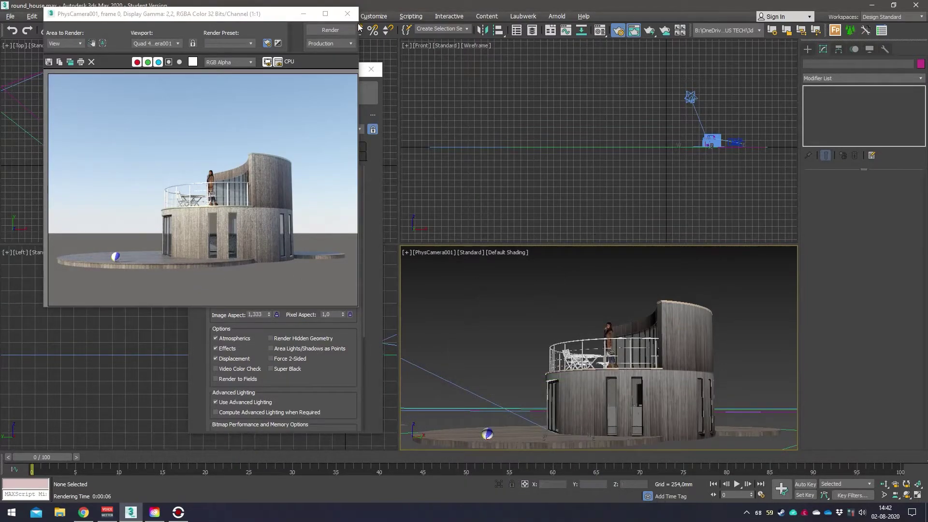
- Set the Sun Positioner time back to 10 h and re-render the camera view
click(347, 14)
click(691, 97)
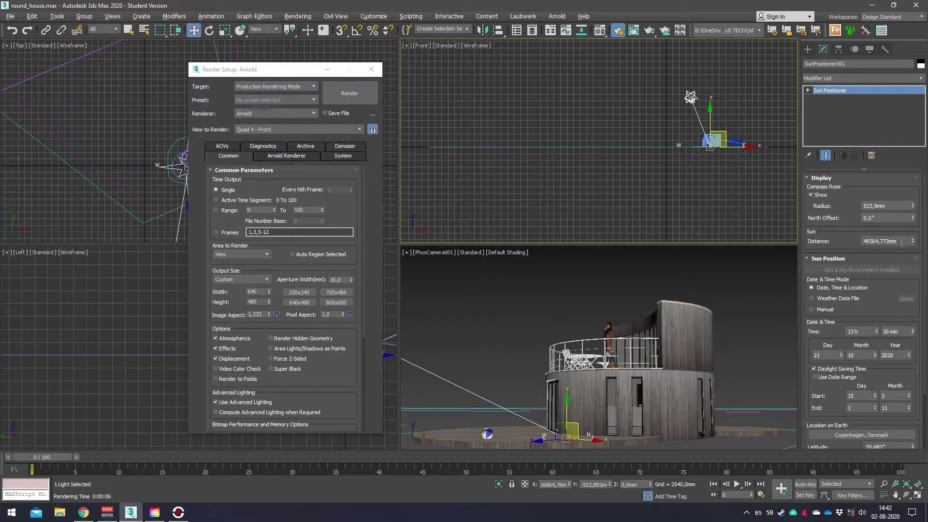
double_click(863, 331)
text(10)
key(Return)
click(751, 270)
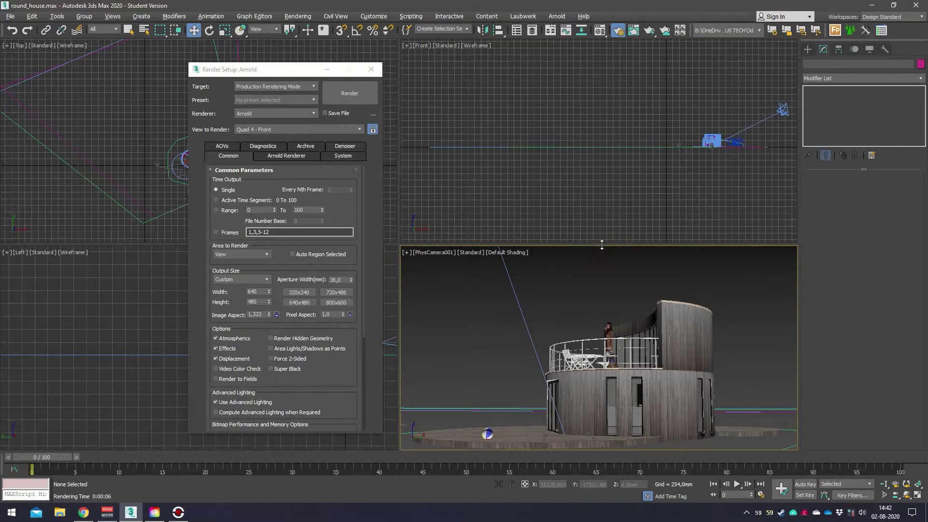
click(358, 97)
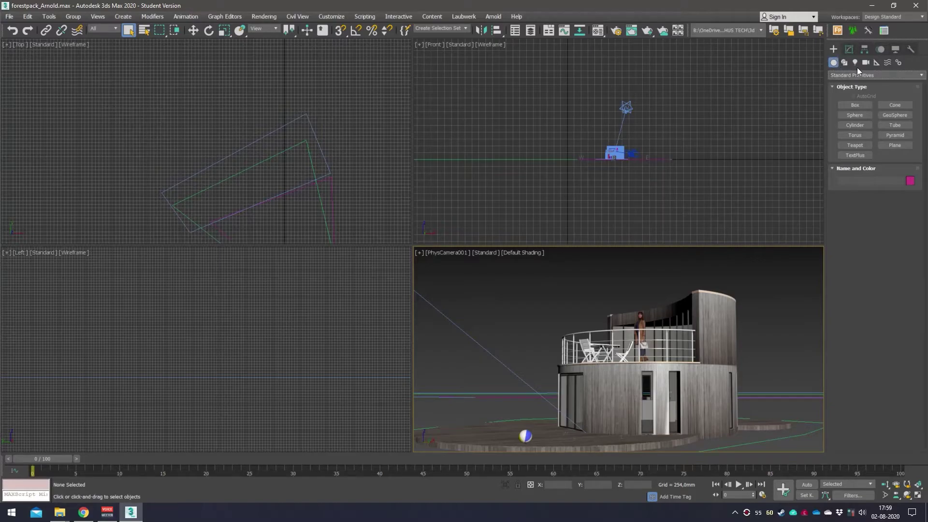
- Switch the Create panel category to iToo Software and choose ForestLite
click(867, 74)
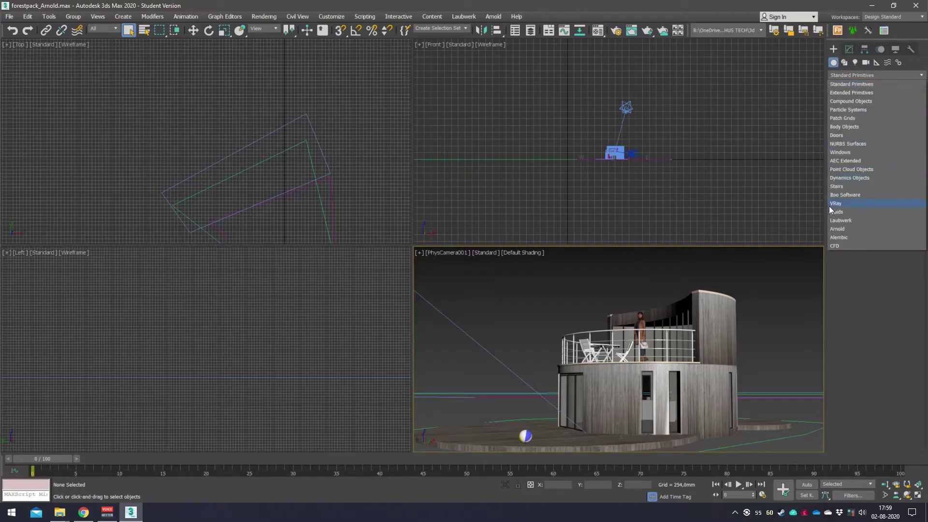
click(853, 195)
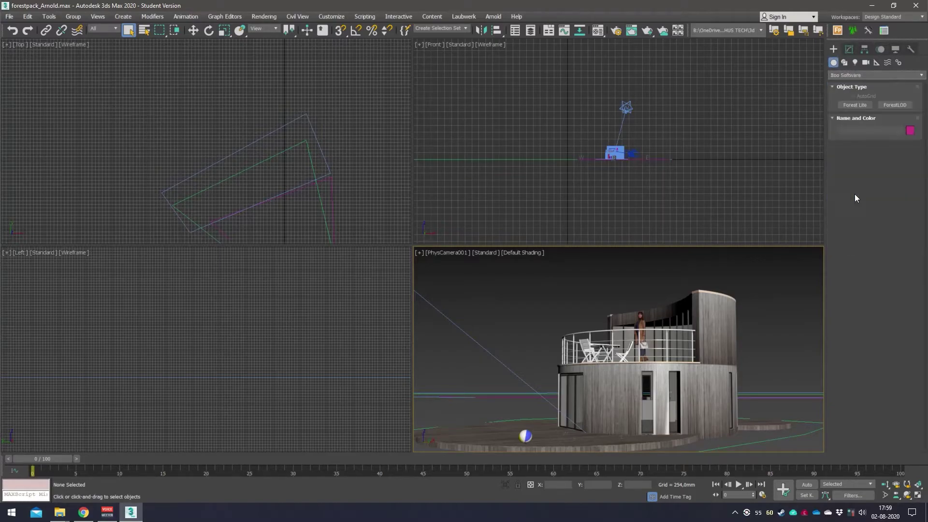
click(857, 105)
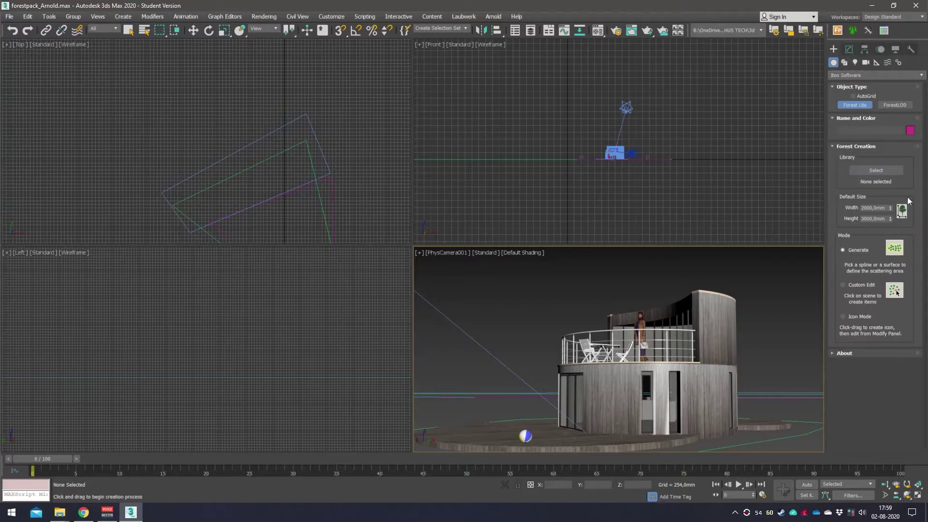
- In the Forest Lite library, browse 3D > Starter Library and pick Silver Maple 1
click(876, 171)
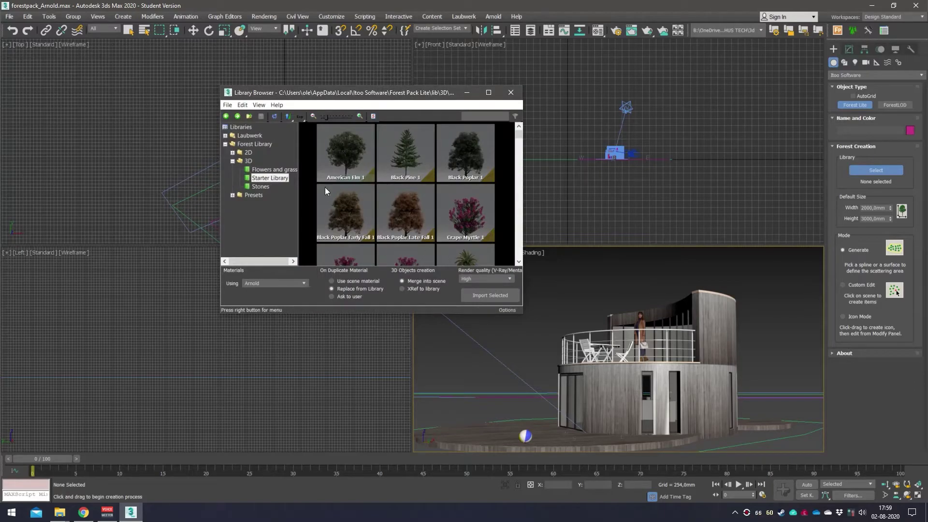
click(234, 160)
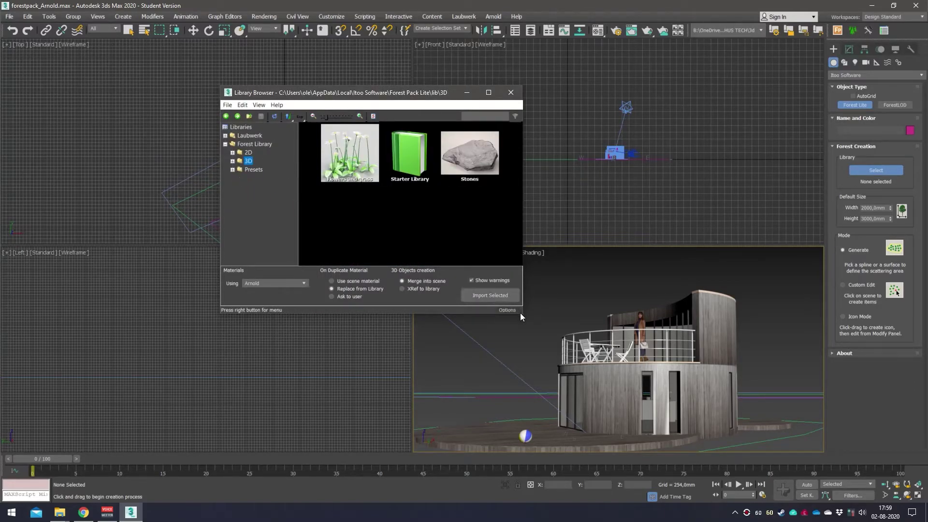
drag(521, 315, 756, 409)
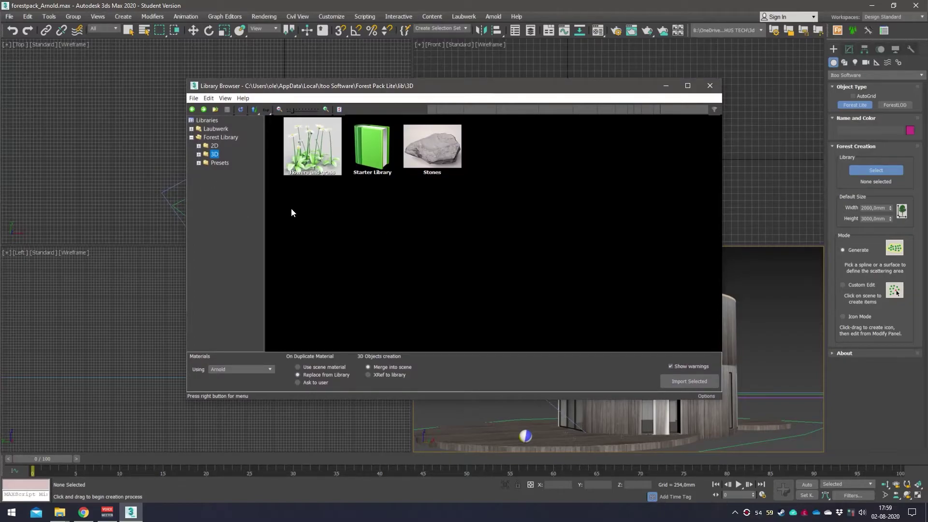
click(198, 153)
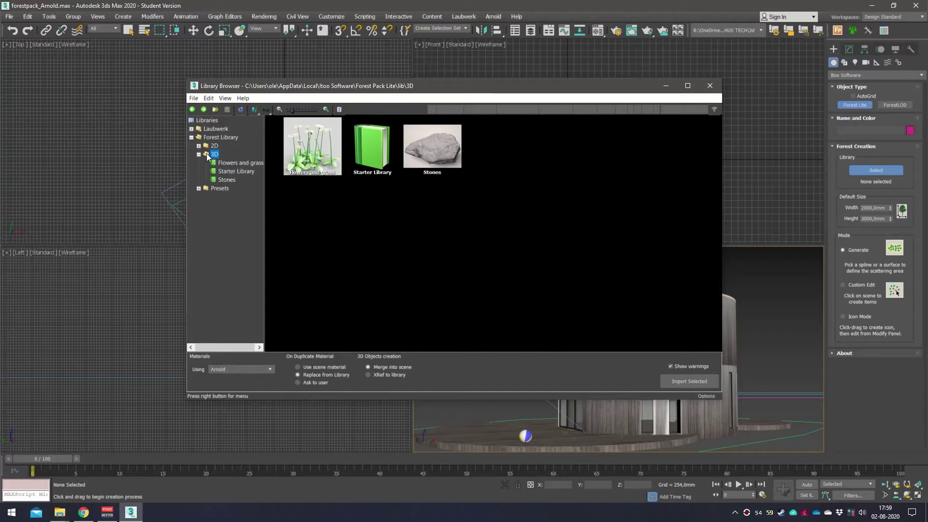
click(236, 172)
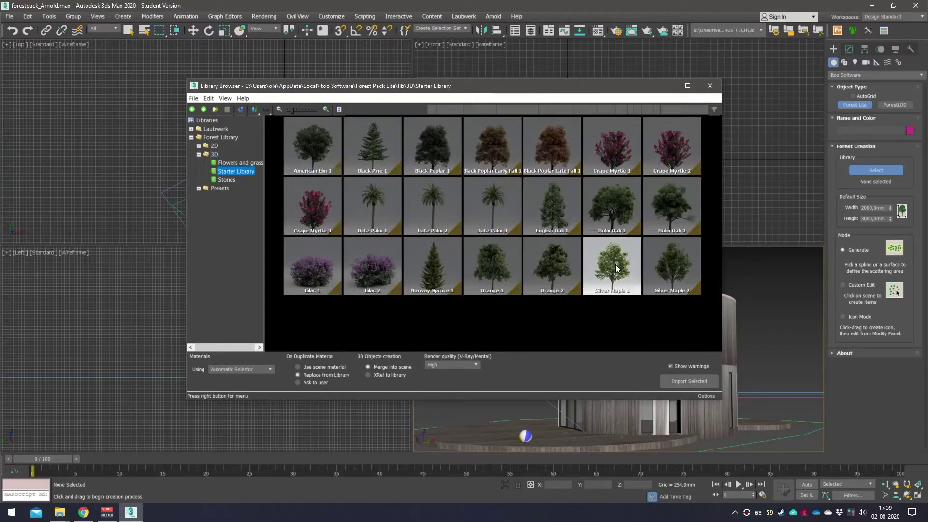
click(617, 264)
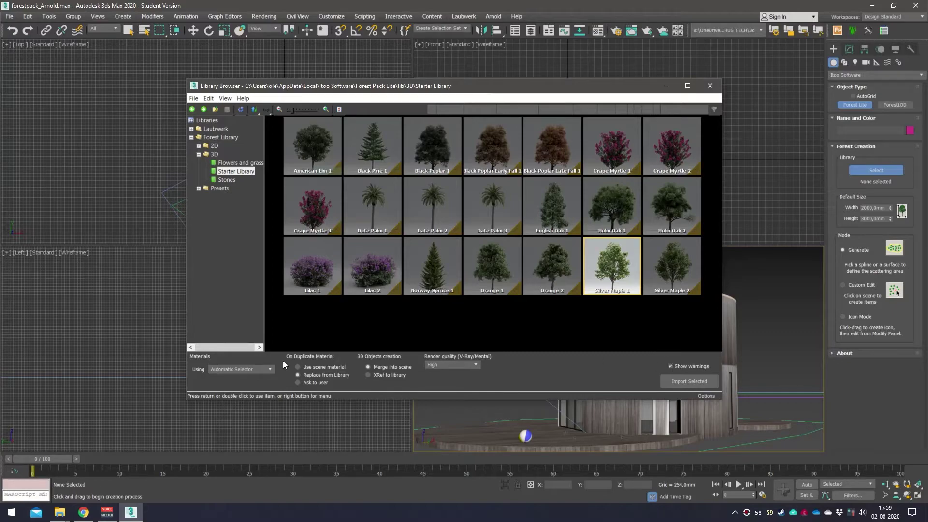
- Set Materials Using to Arnold and import the selected tree
click(267, 369)
click(242, 409)
click(693, 381)
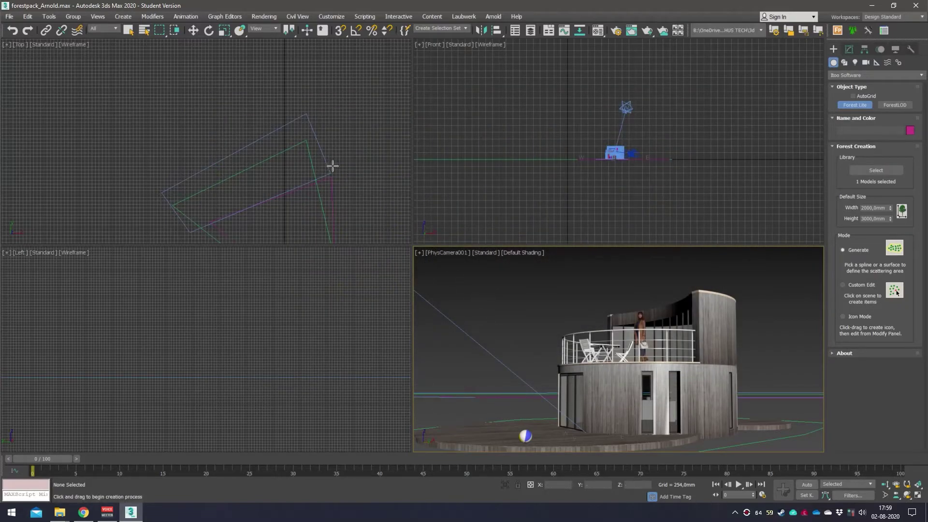
- Pick spline Line070 in the Top view as the forest area and pan to fit it
click(310, 154)
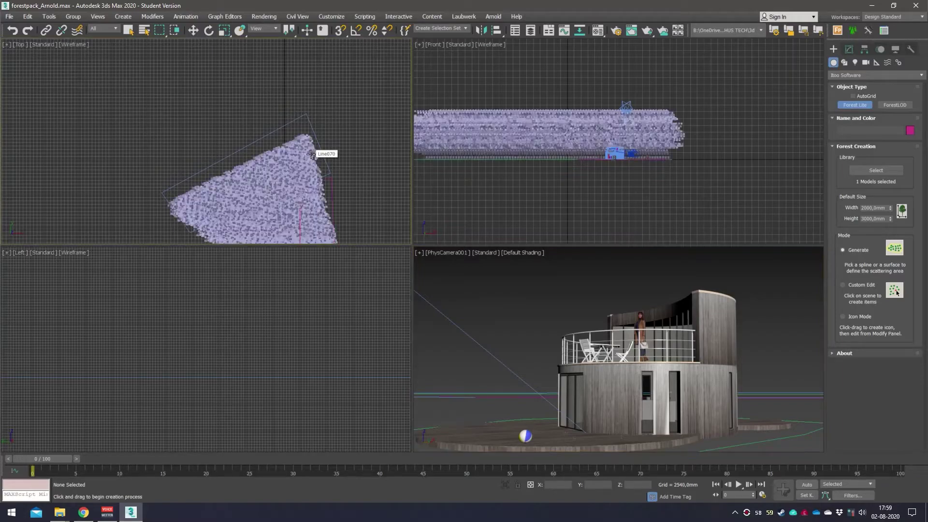
middle_drag(375, 224, 304, 136)
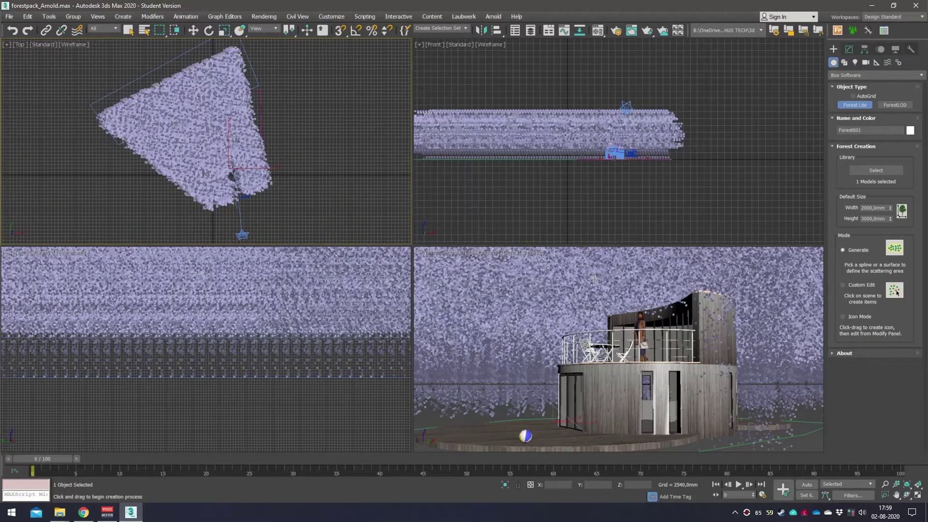
- Open Forest001 in the Modify panel and expand its Transform rollout
scroll(610, 149, up, 5)
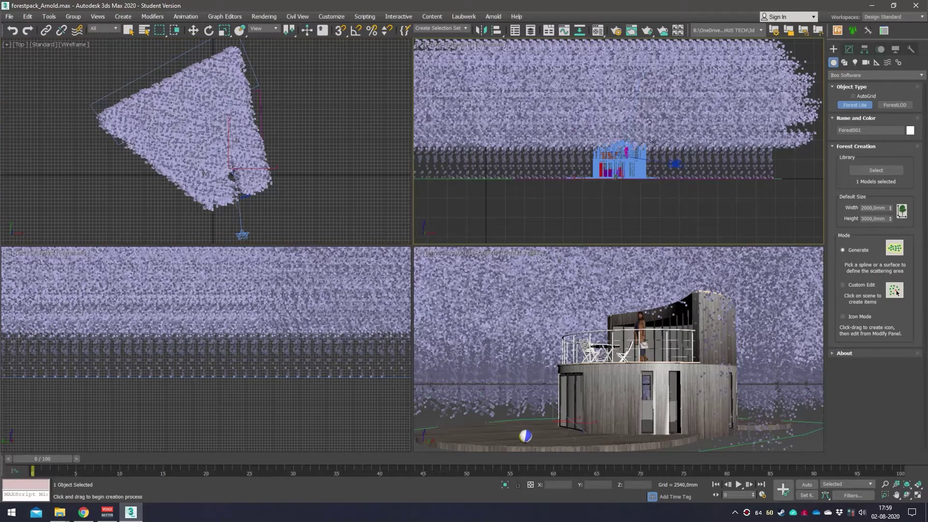
middle_drag(648, 105, 669, 144)
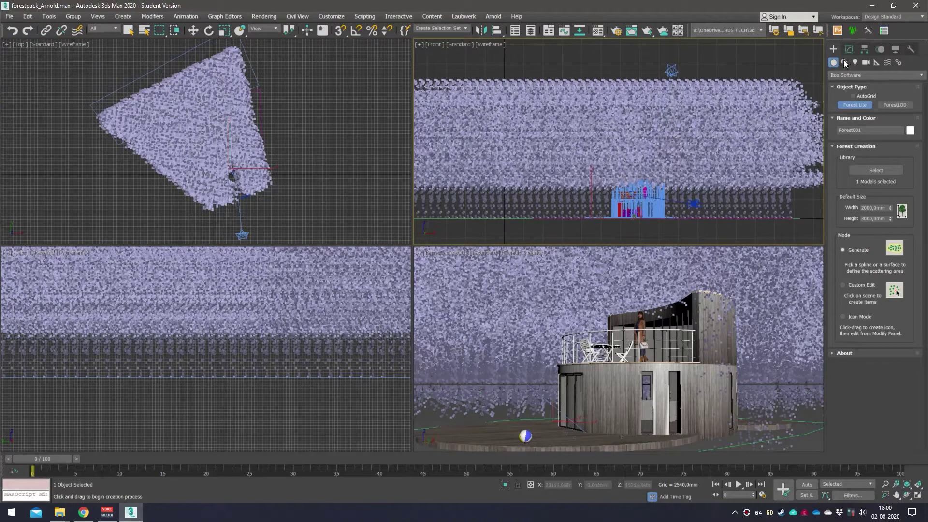
click(846, 51)
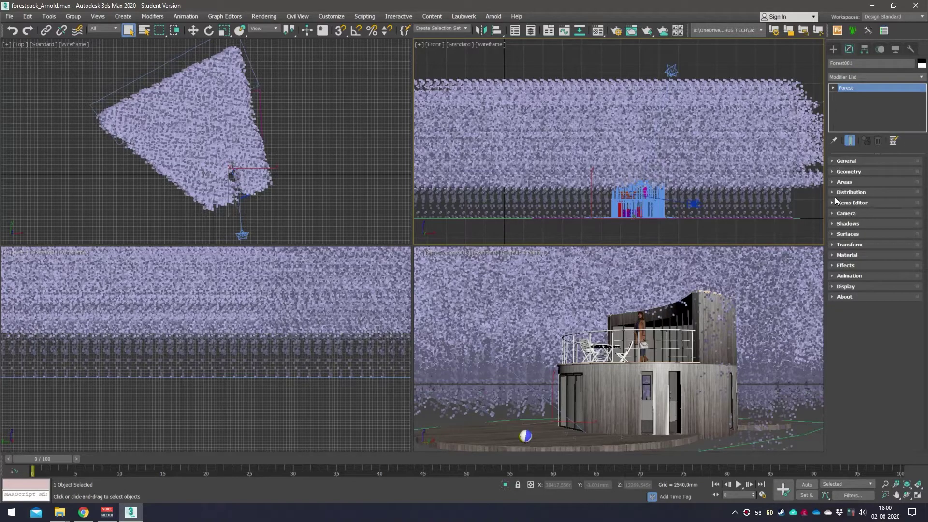
click(831, 245)
scroll(849, 281, down, 3)
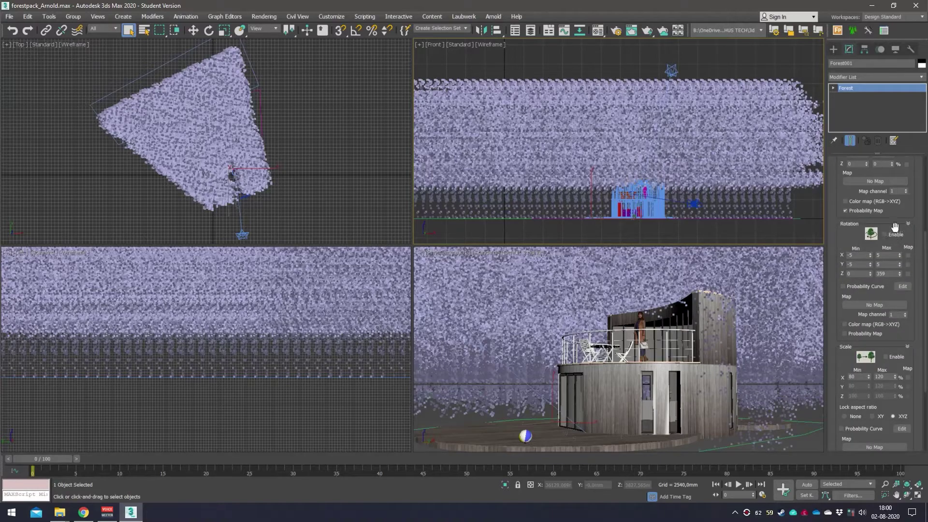
drag(914, 182, 916, 228)
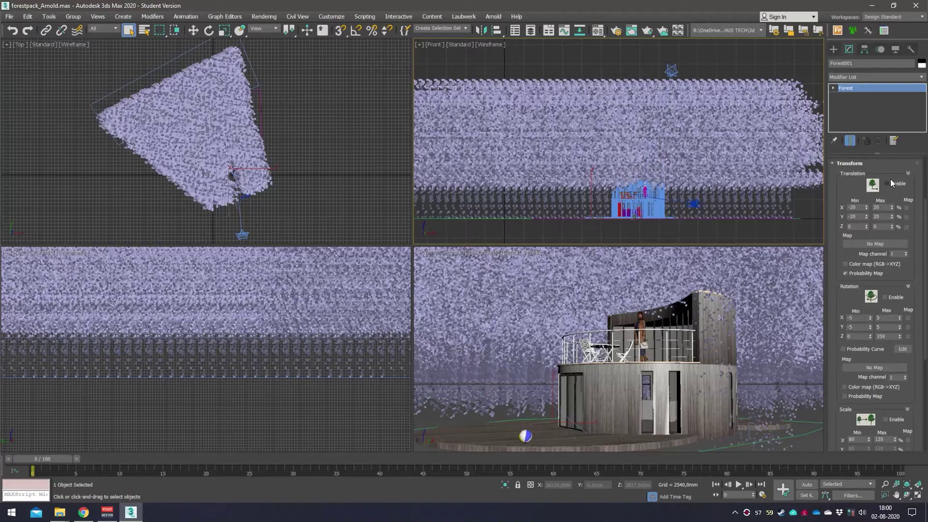
- Enable random Translation, Rotation and Scale for the forest trees
click(891, 183)
click(894, 296)
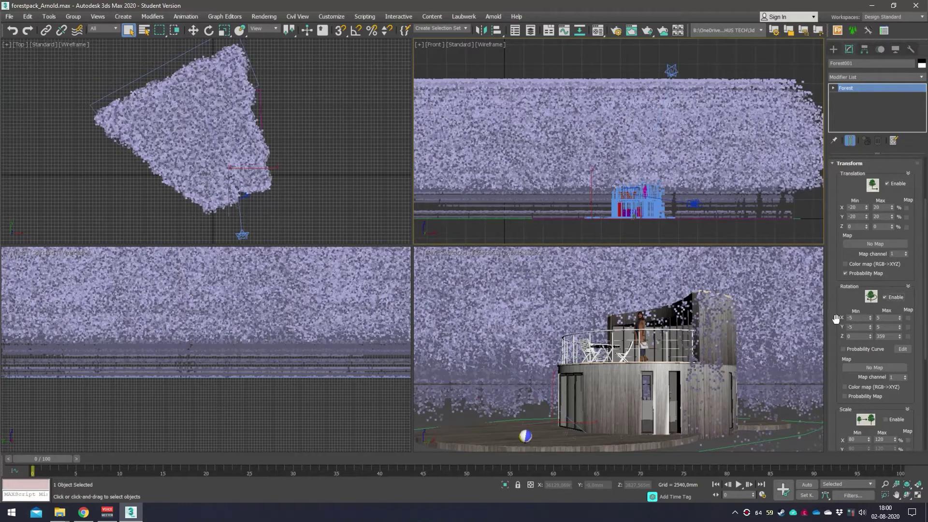
scroll(836, 319, down, 5)
click(887, 297)
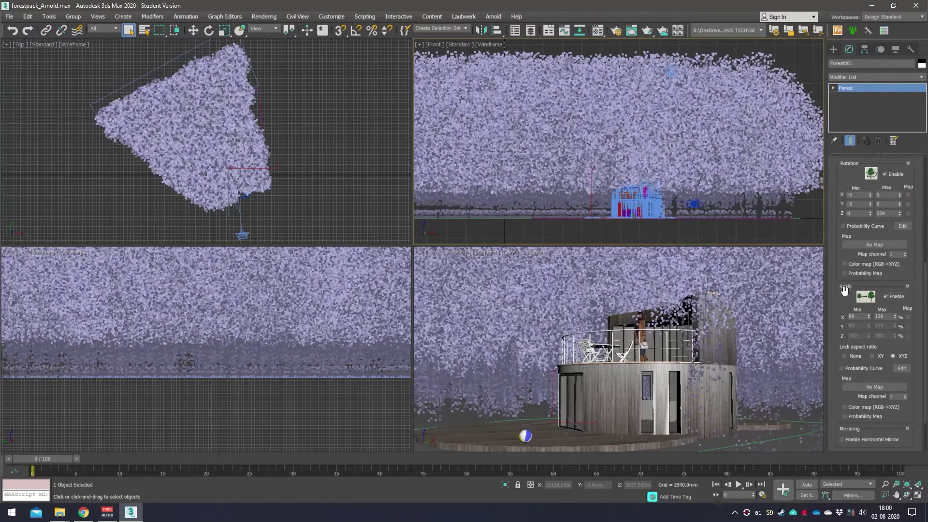
- Set the Scale X range to Min 15 and Max 80
double_click(854, 316)
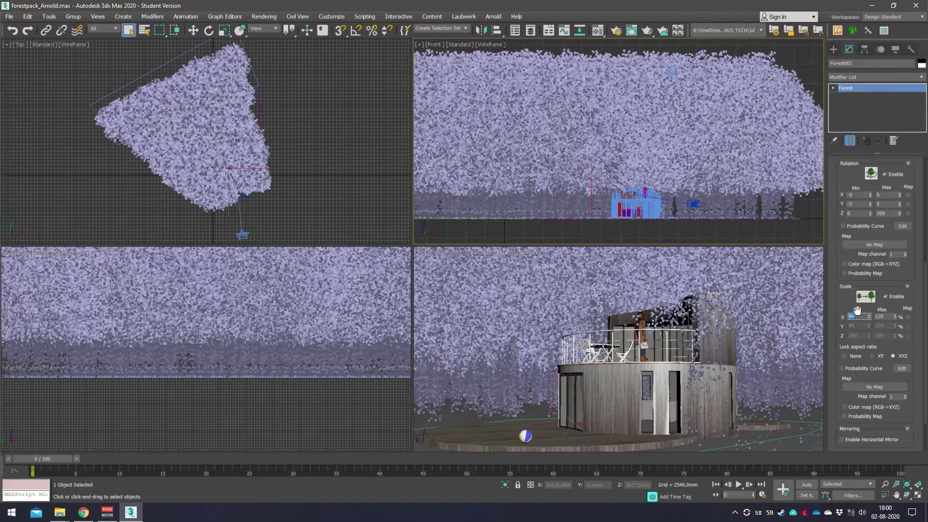
text(15)
key(Tab)
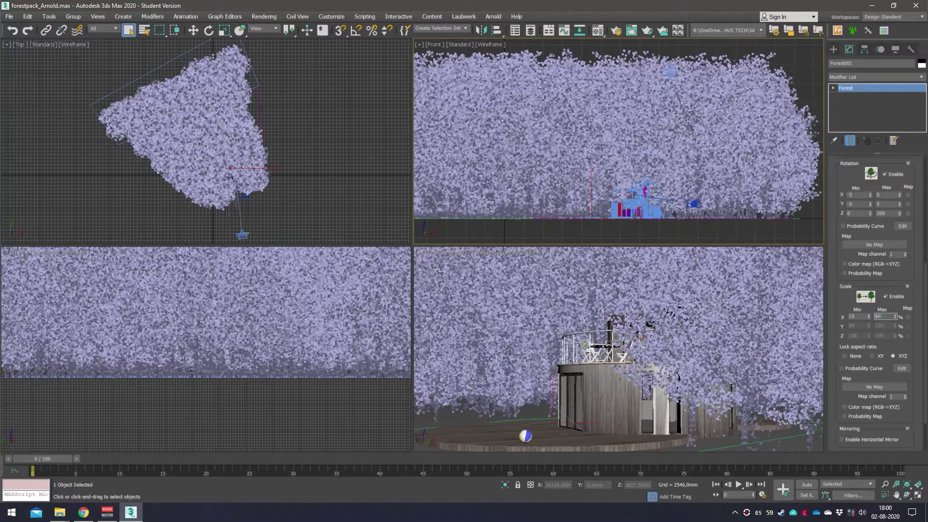
text(80)
key(Return)
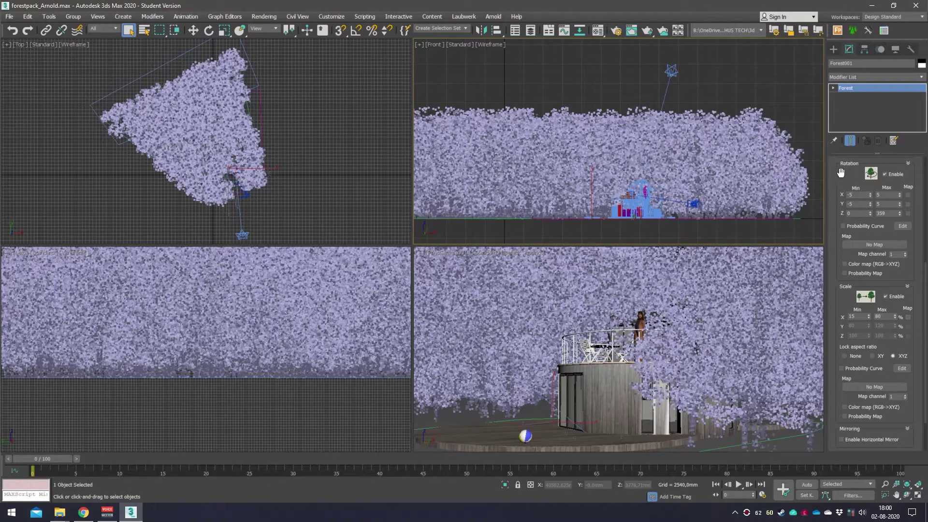
scroll(835, 188, up, 5)
drag(831, 195, 833, 256)
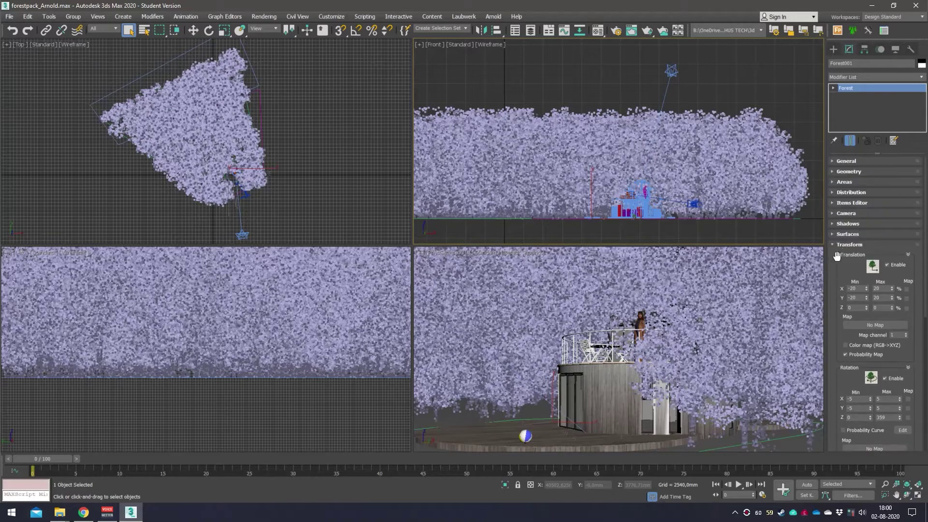
- Preview the Very Scattered, Scattered and Spread 1 distributions, then settle on Spread 4 and deselect
click(837, 245)
click(831, 193)
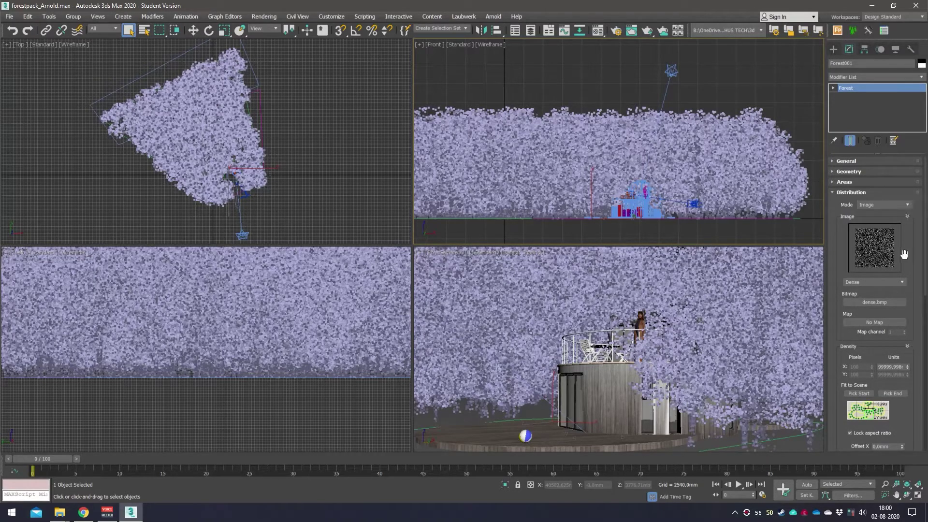
click(901, 282)
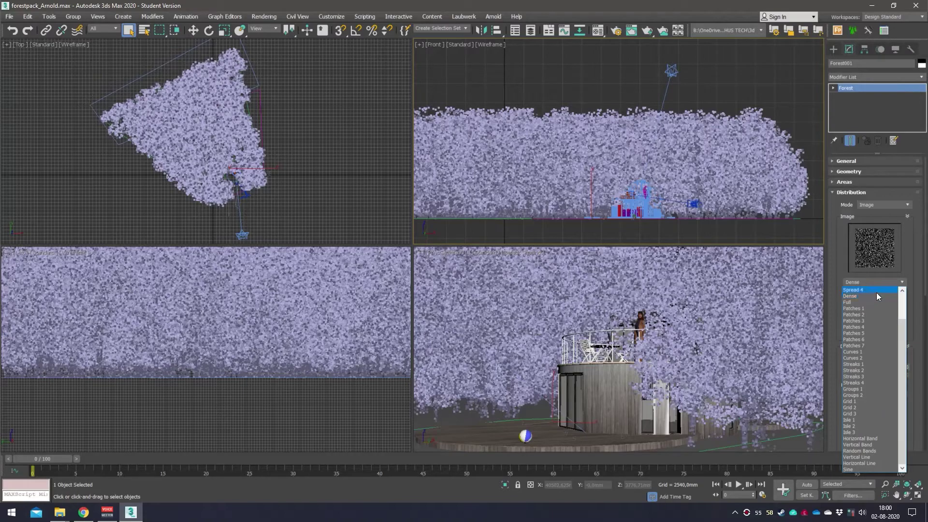
scroll(904, 300, up, 2)
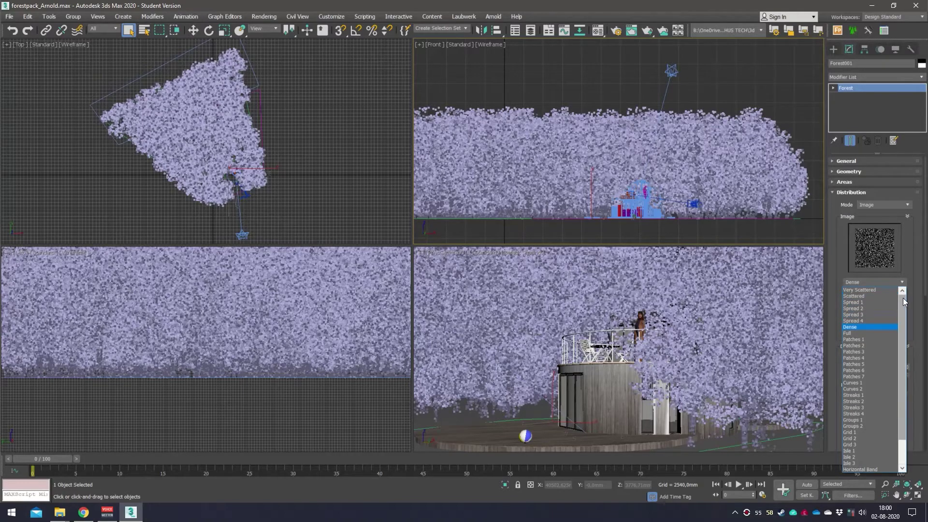
click(868, 290)
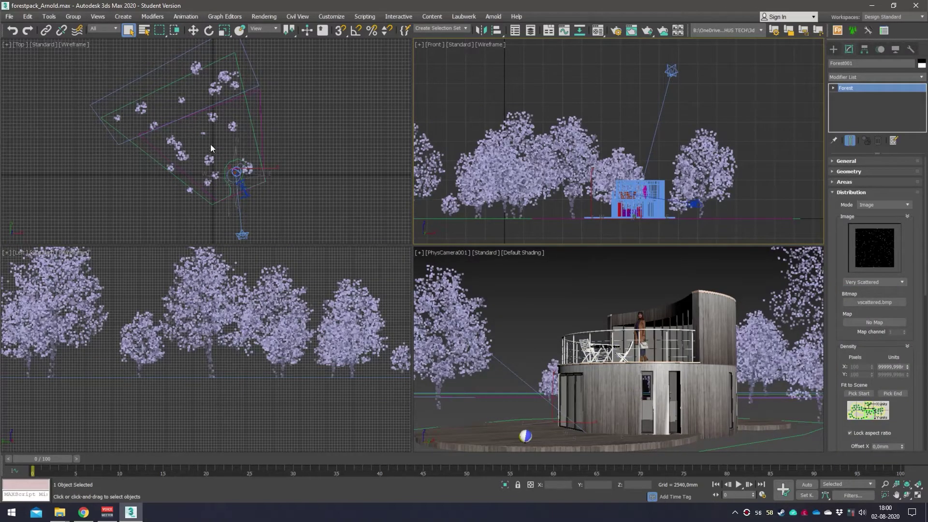
click(902, 284)
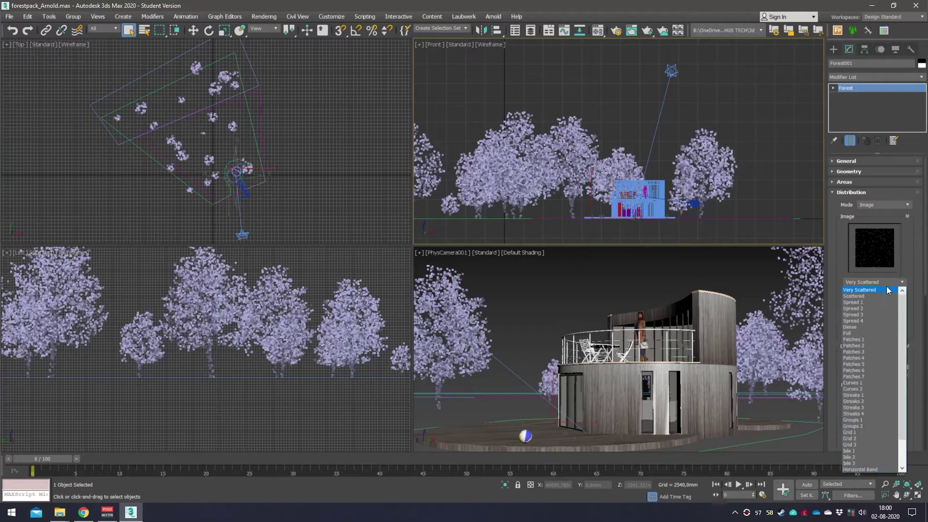
click(874, 297)
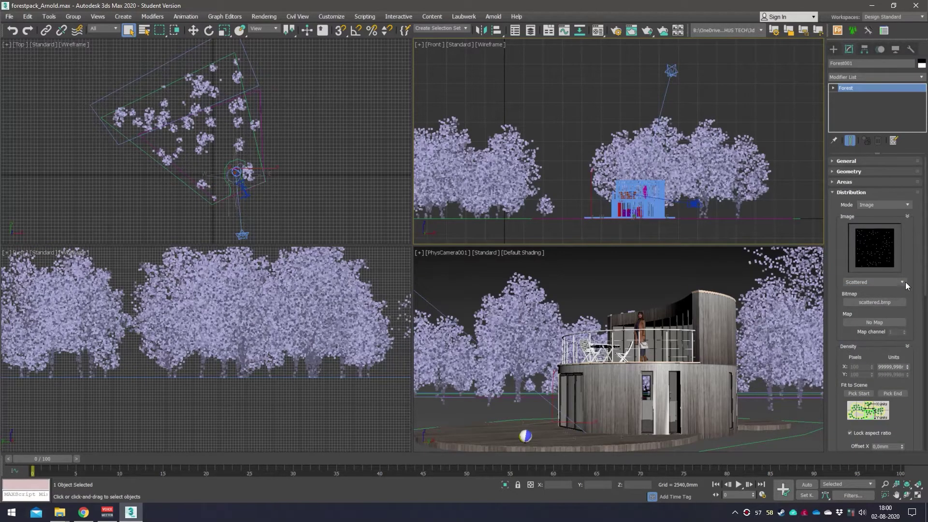
click(902, 283)
click(880, 295)
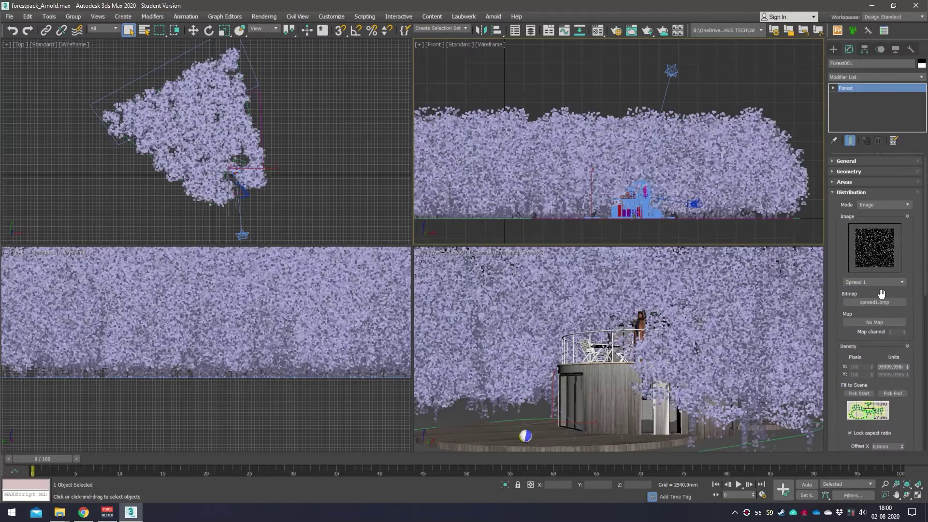
click(902, 283)
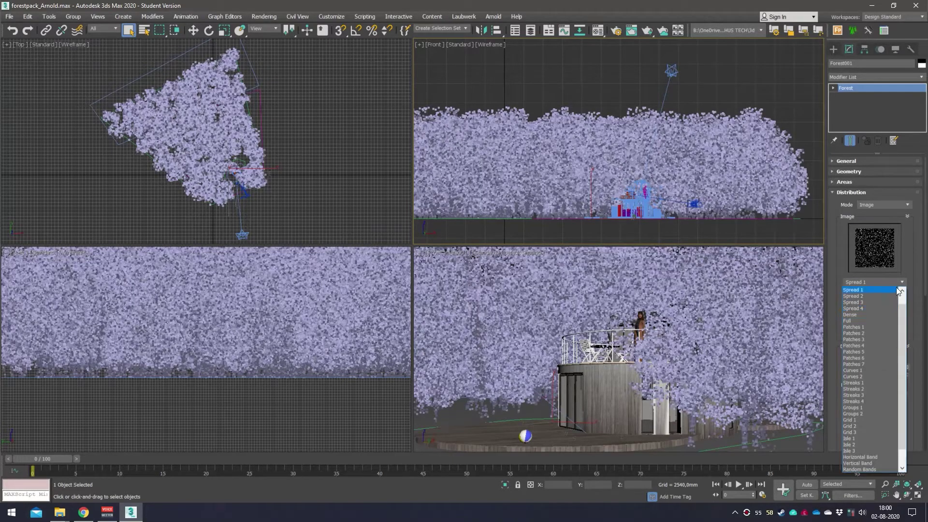
click(869, 308)
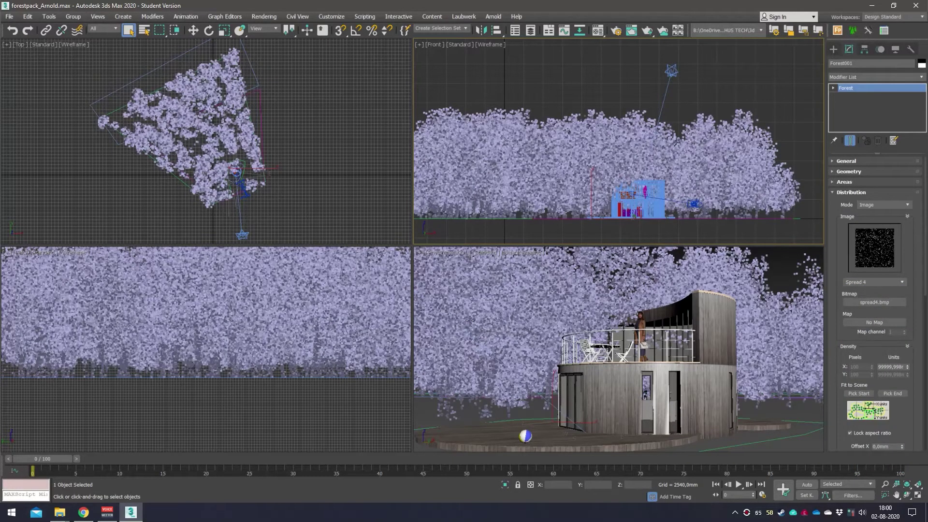
click(778, 271)
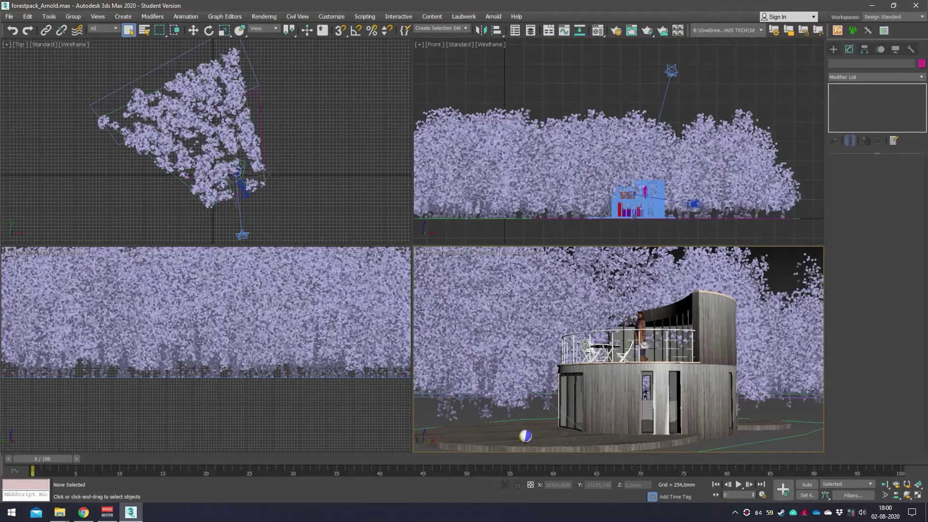
- Start a Shift+Q render of the camera view, then cancel it
key(shift+q)
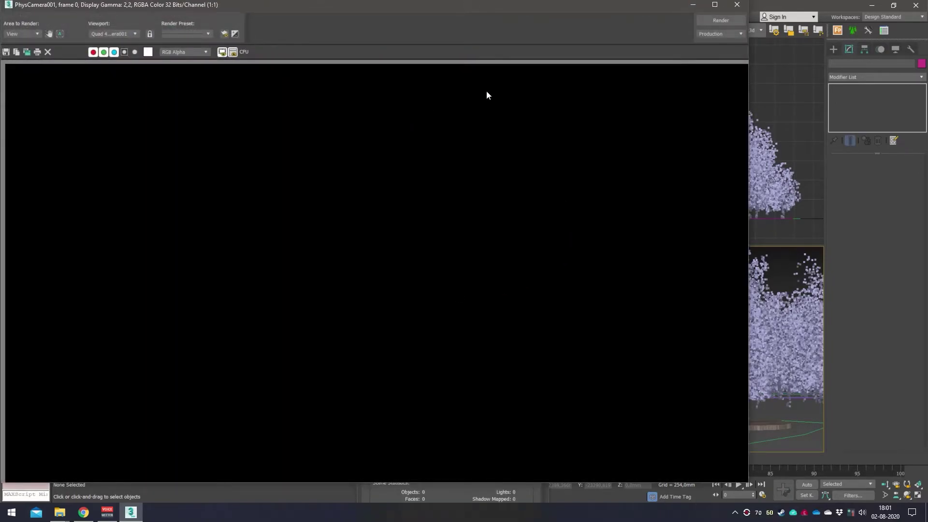
click(734, 6)
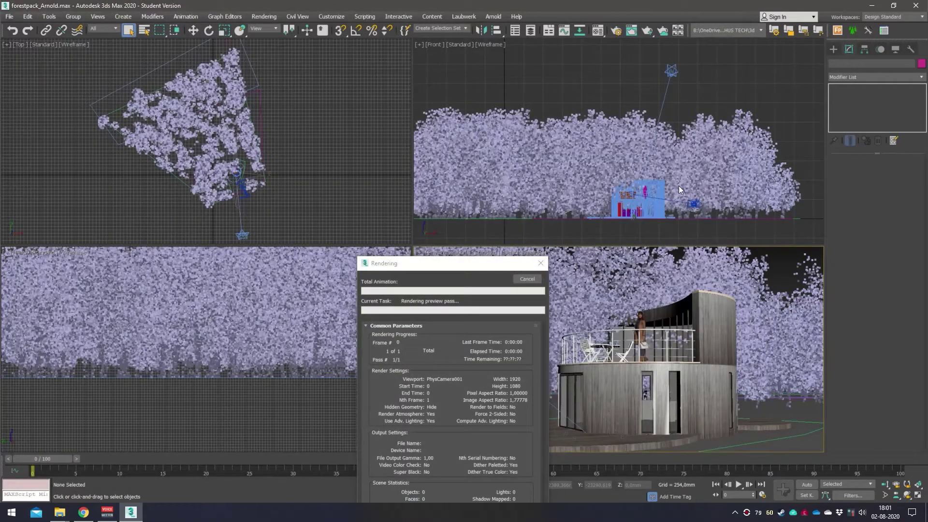
click(527, 279)
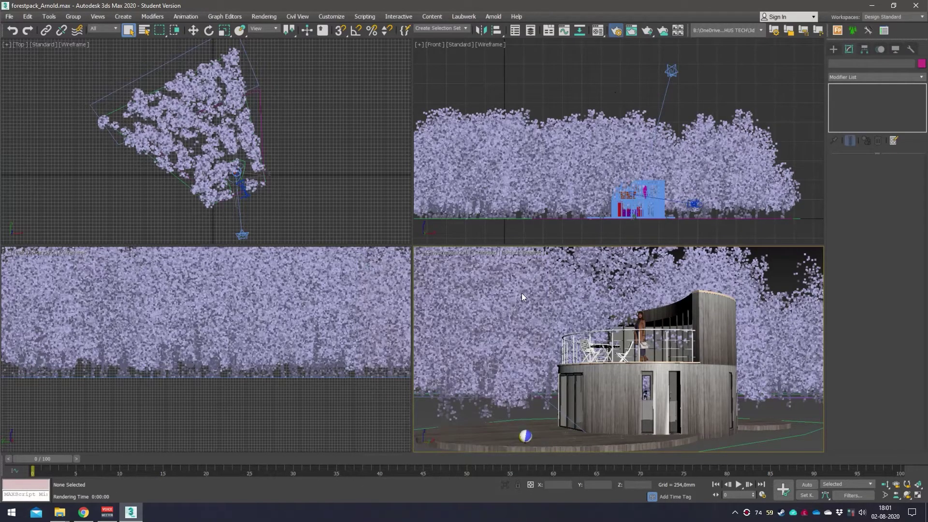
- Set the Arnold output height to 360 and render the PhysCamera001 view
key(F10)
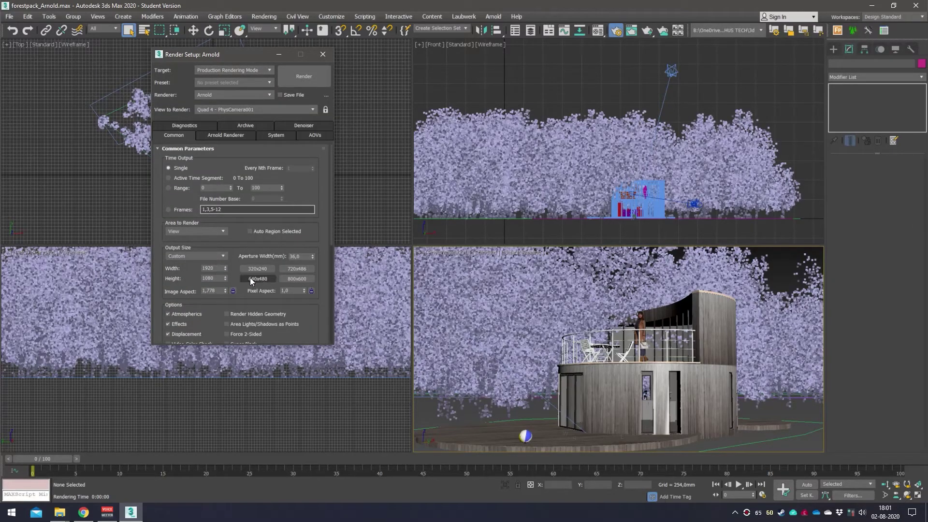
double_click(208, 279)
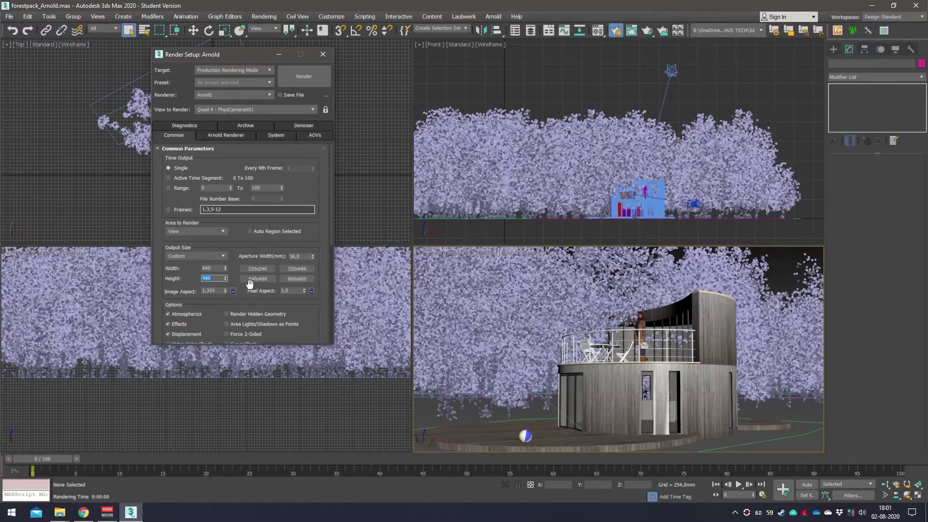
text(3)
key(BackSpace)
key(BackSpace)
text(20)
key(Return)
text(34)
key(Return)
text(360)
key(Return)
click(434, 252)
click(316, 79)
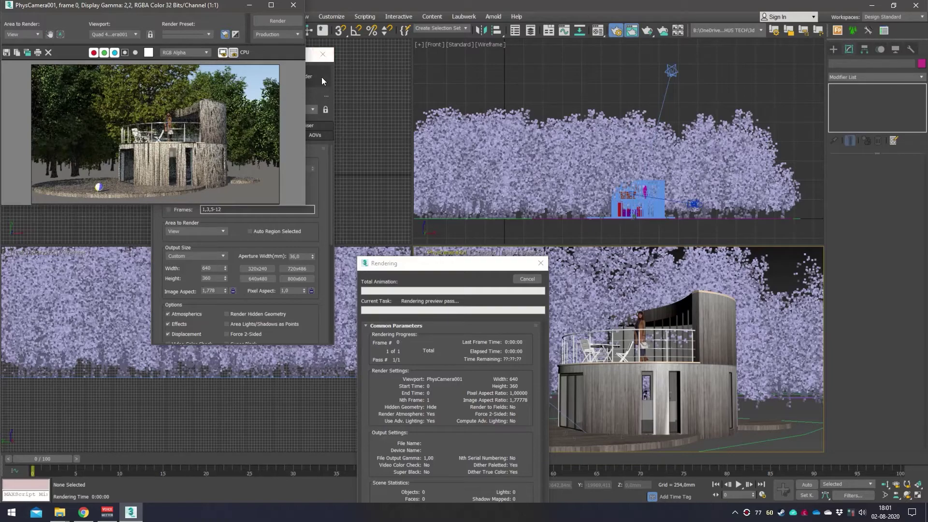
- Cancel the running render and move Render Setup aside to reveal the rendered image
click(331, 87)
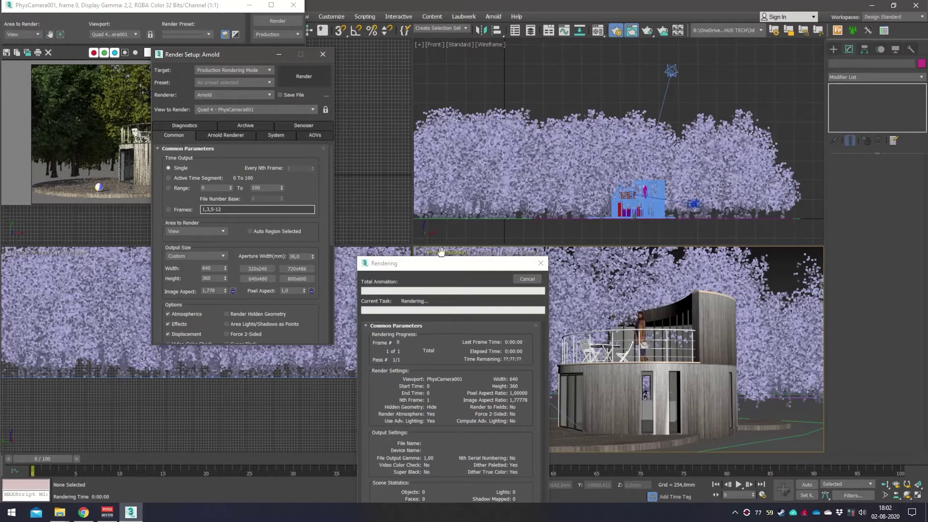
click(527, 279)
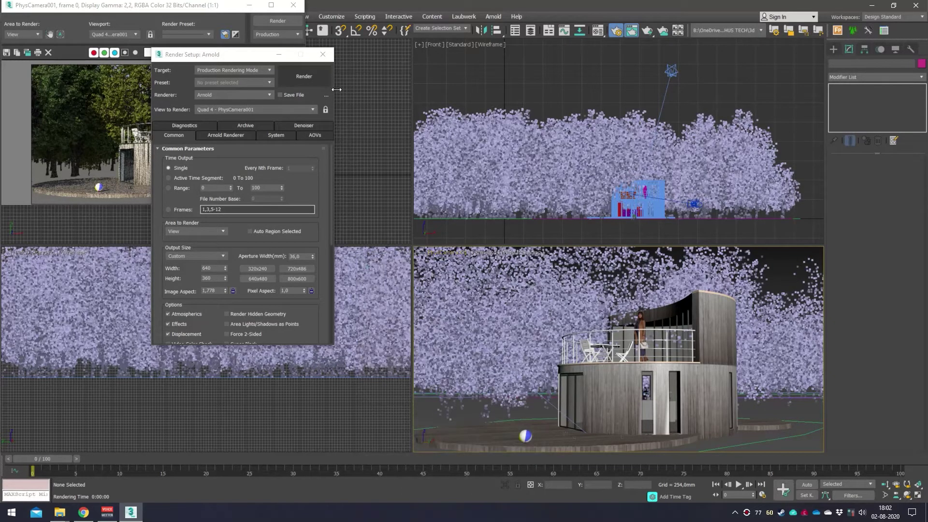
drag(245, 55, 375, 144)
click(213, 7)
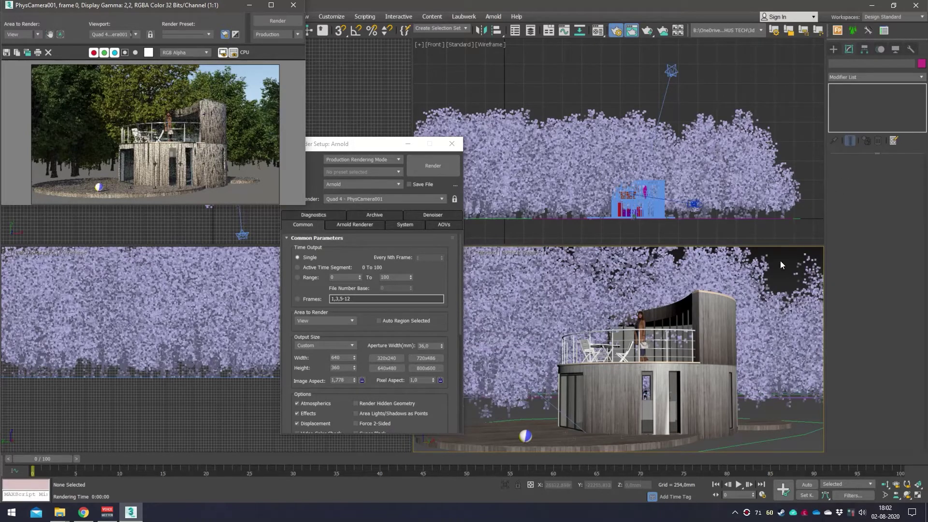
- Give Forest001 random seed 123440, then start and cancel a preview render
click(747, 267)
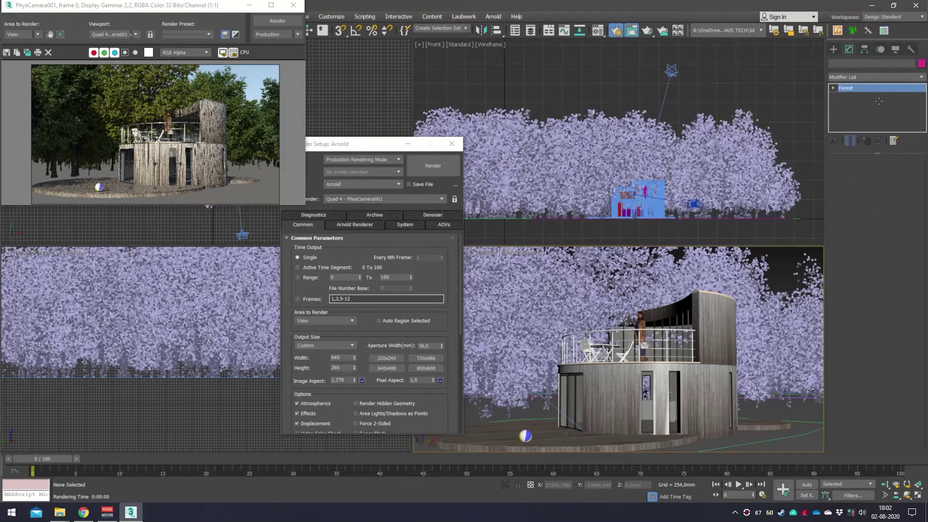
click(832, 192)
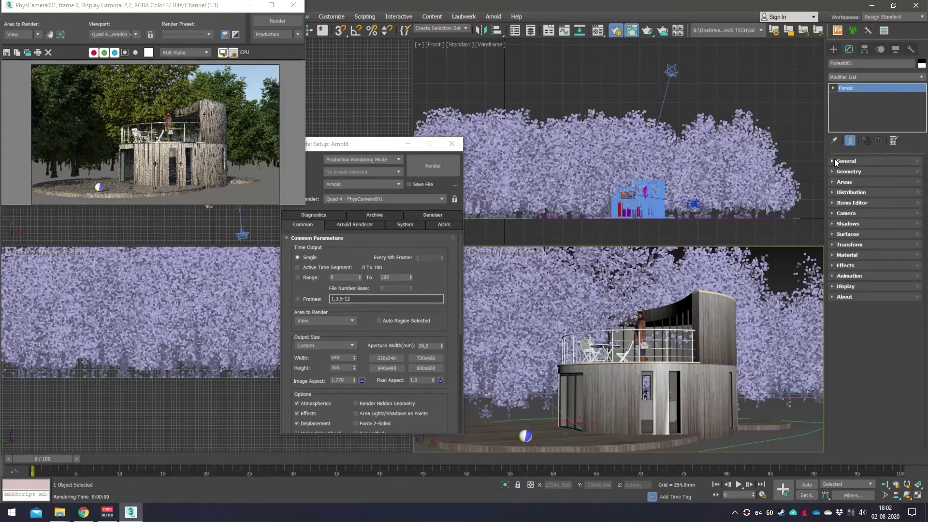
click(832, 160)
double_click(893, 224)
text(123440)
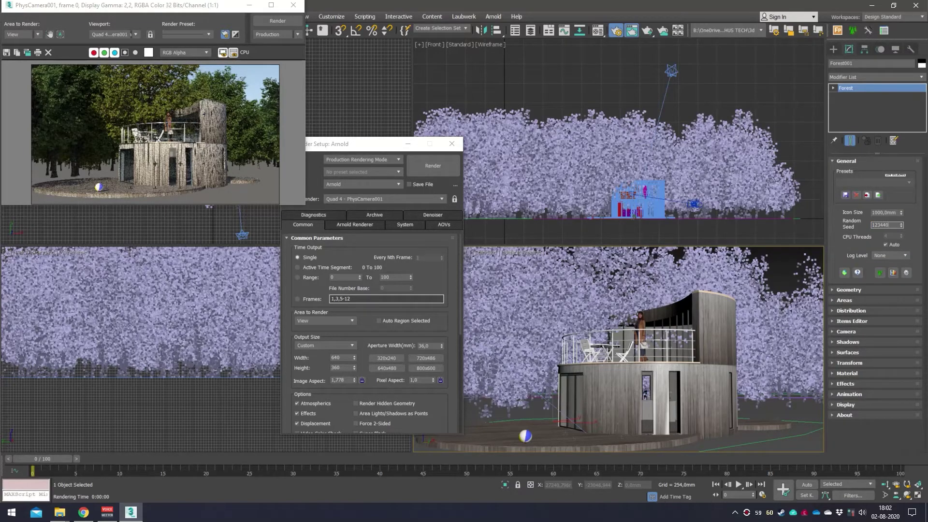
key(Return)
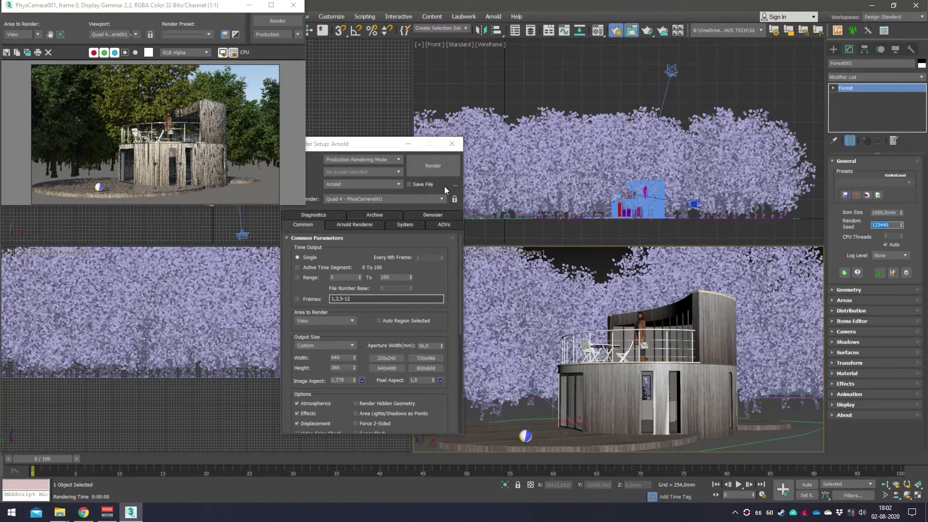
click(450, 172)
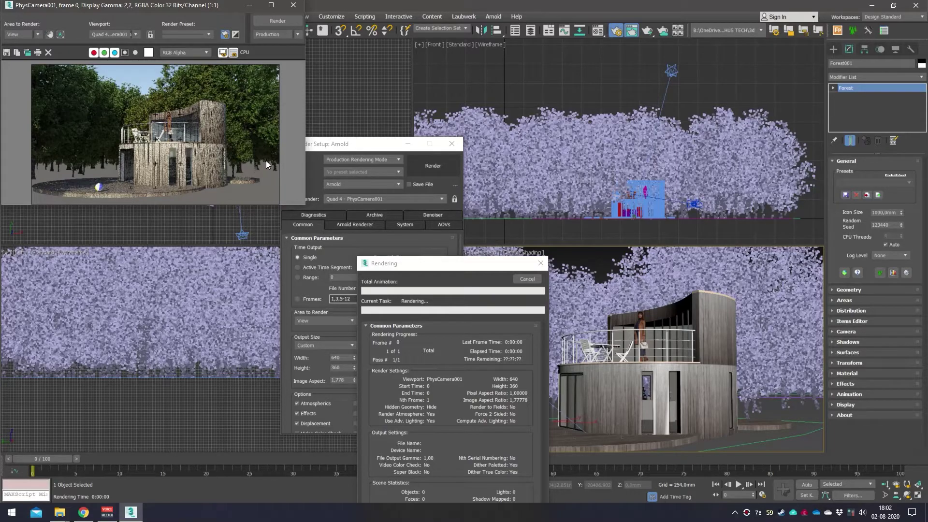
click(527, 279)
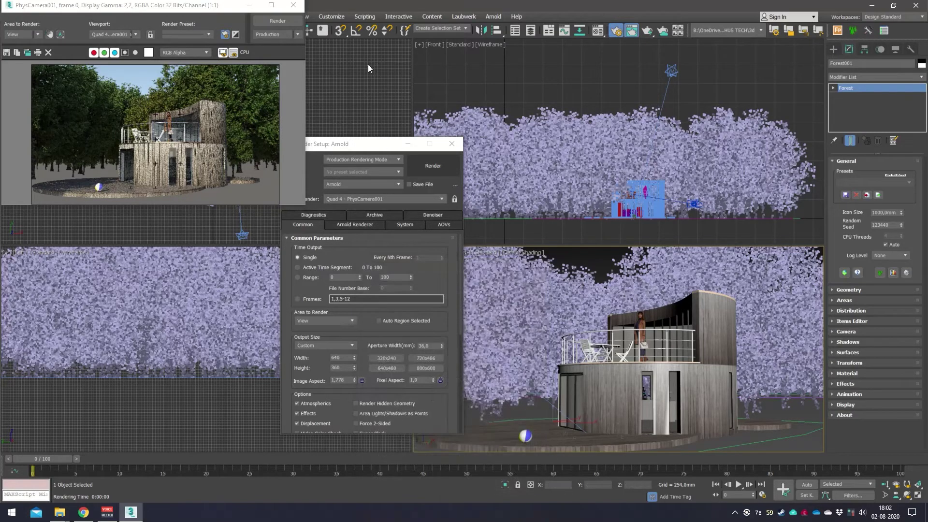
- Close the render windows and start a new Forest Lite object from the library
click(294, 6)
click(452, 143)
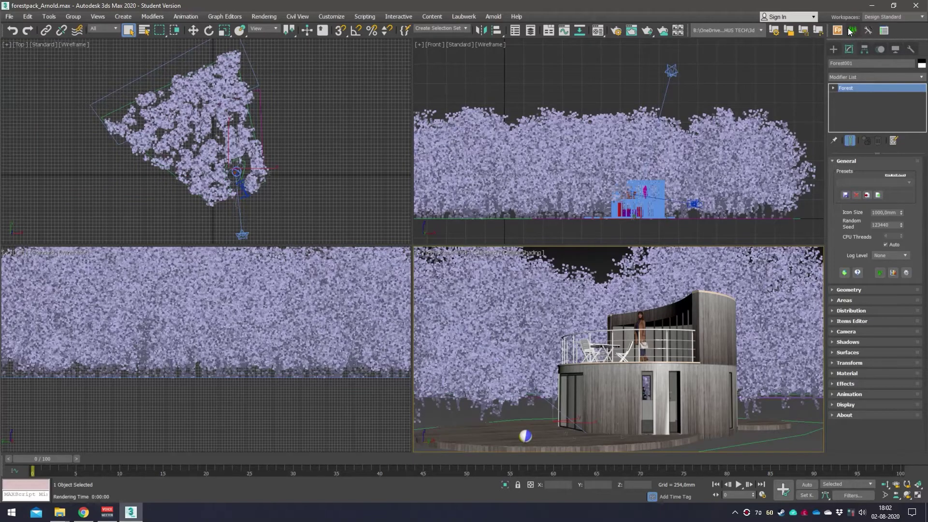
click(854, 32)
click(854, 105)
click(876, 172)
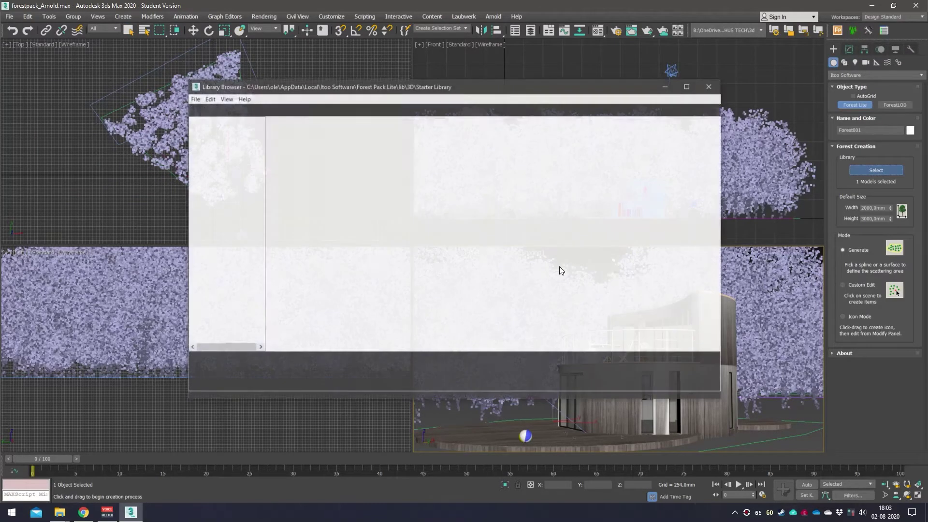
- Import Layered_Lawns' Unkempt Lawn AIO 1 (large) with Arnold materials and place it in Top view
click(198, 189)
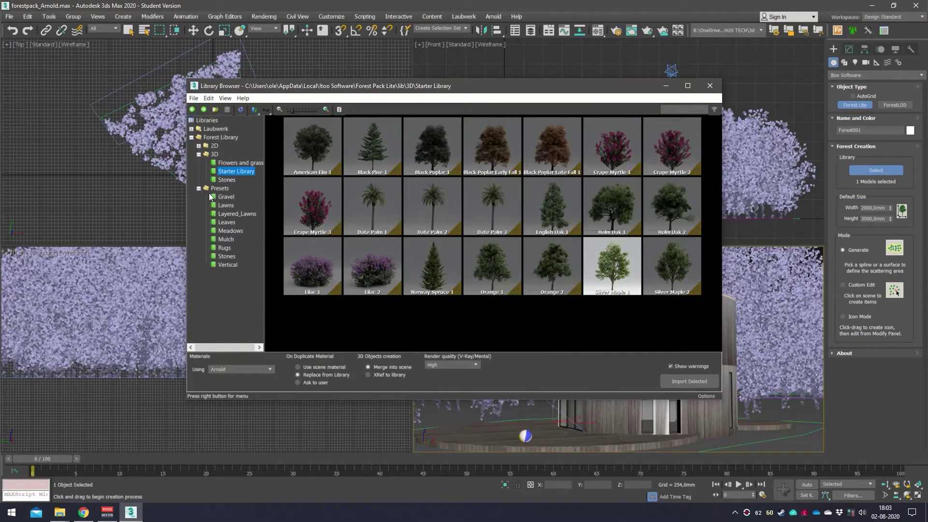
click(236, 214)
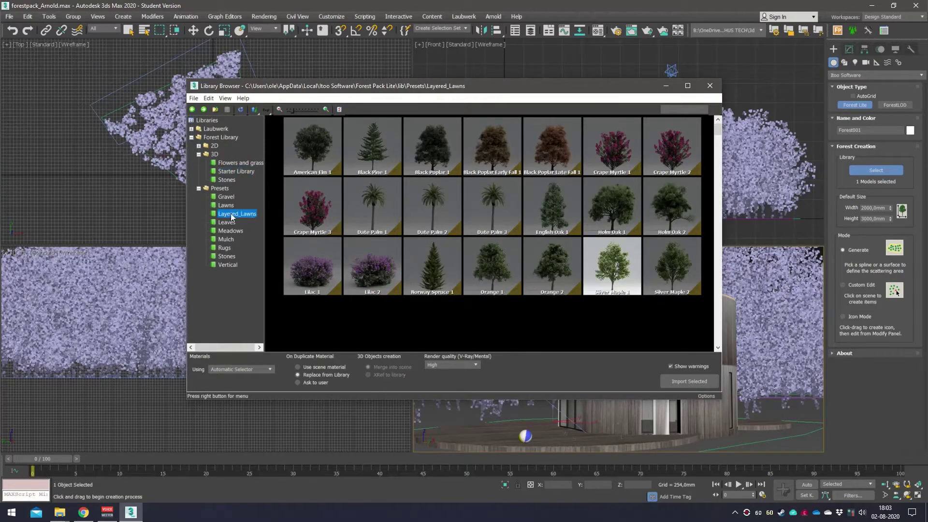
click(627, 272)
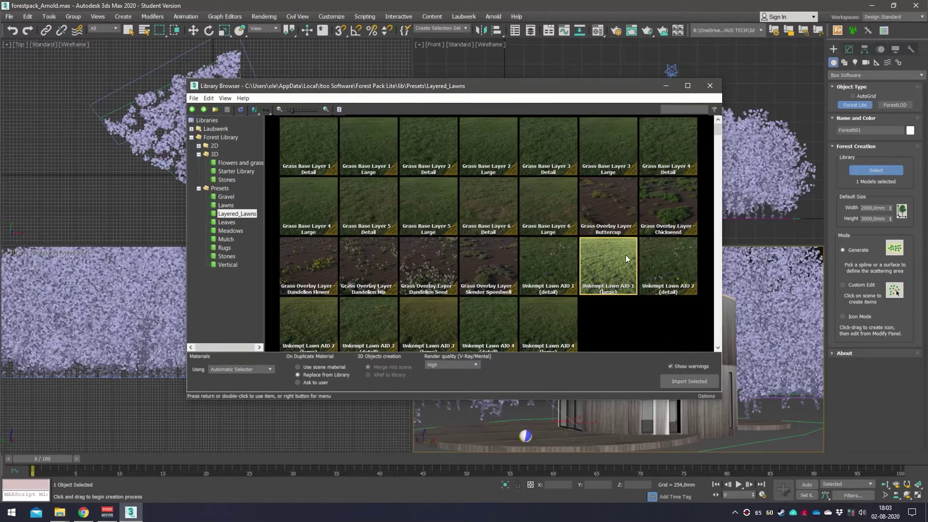
click(266, 369)
click(230, 408)
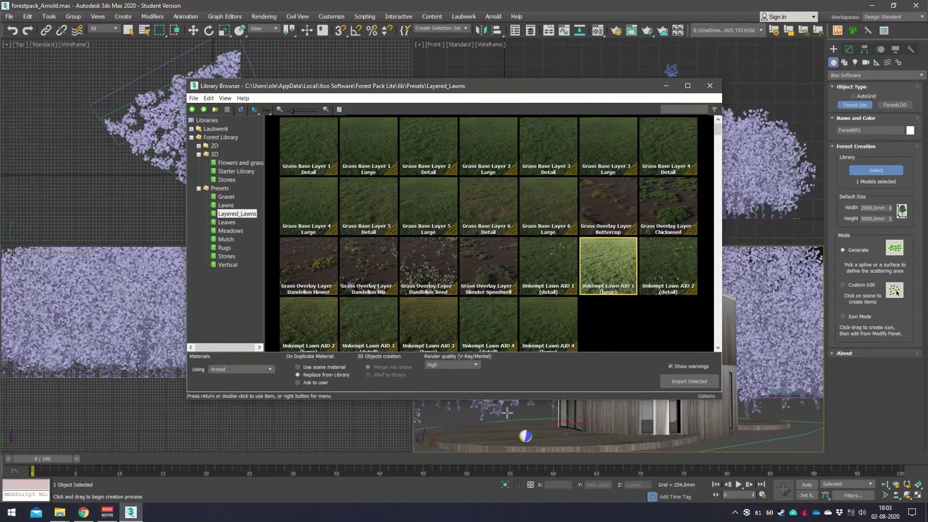
click(686, 382)
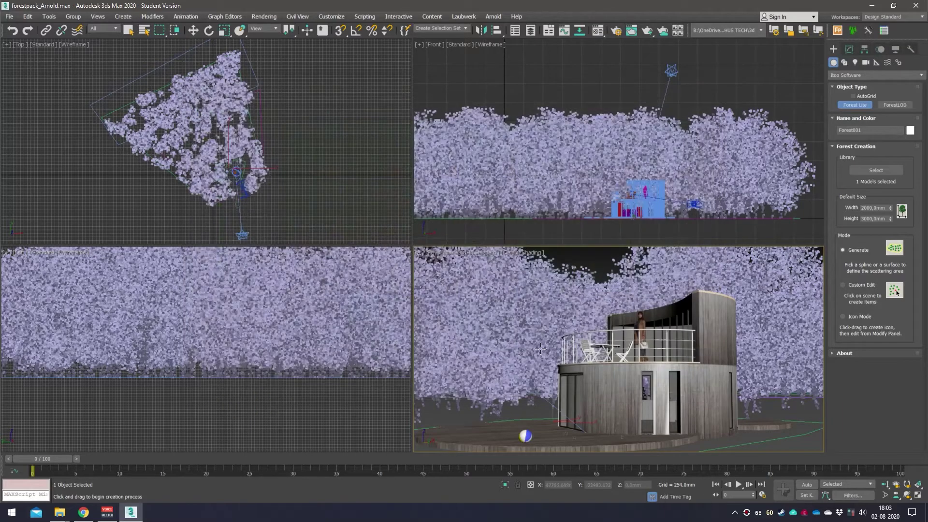
click(262, 118)
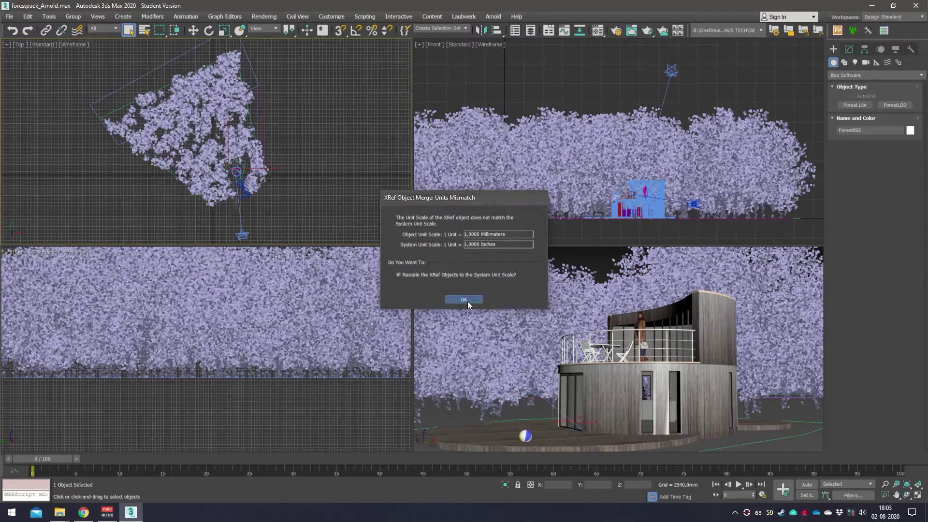
click(466, 300)
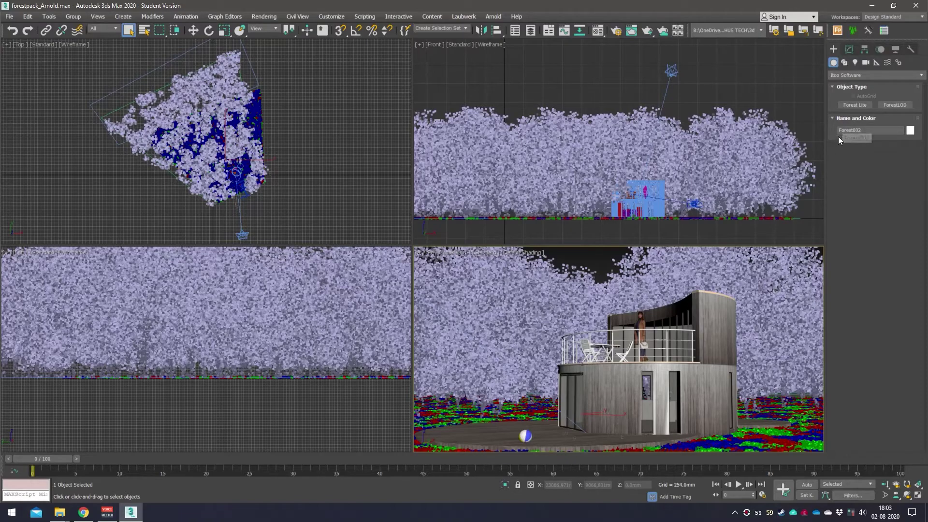
- Unlock Forest002's scale aspect ratio and set its Y maximum scale to 250%
click(849, 49)
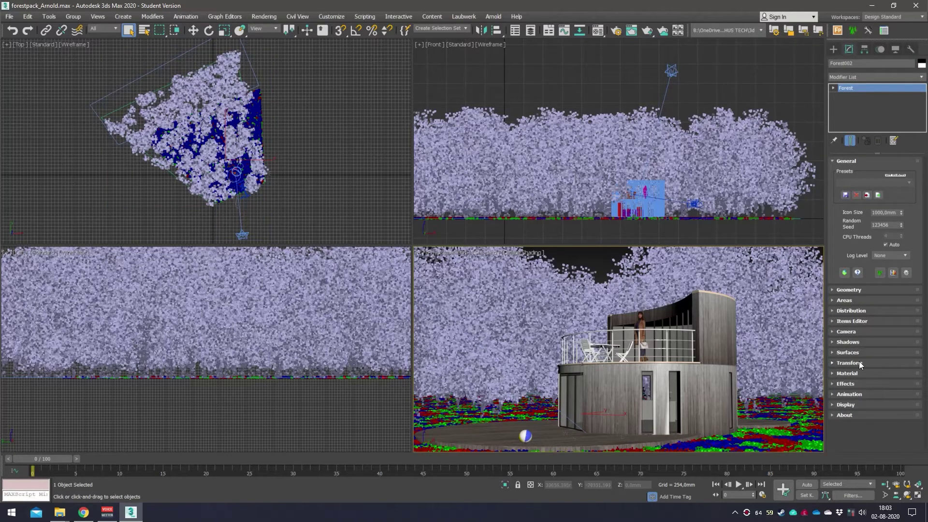
click(848, 362)
scroll(913, 303, down, 5)
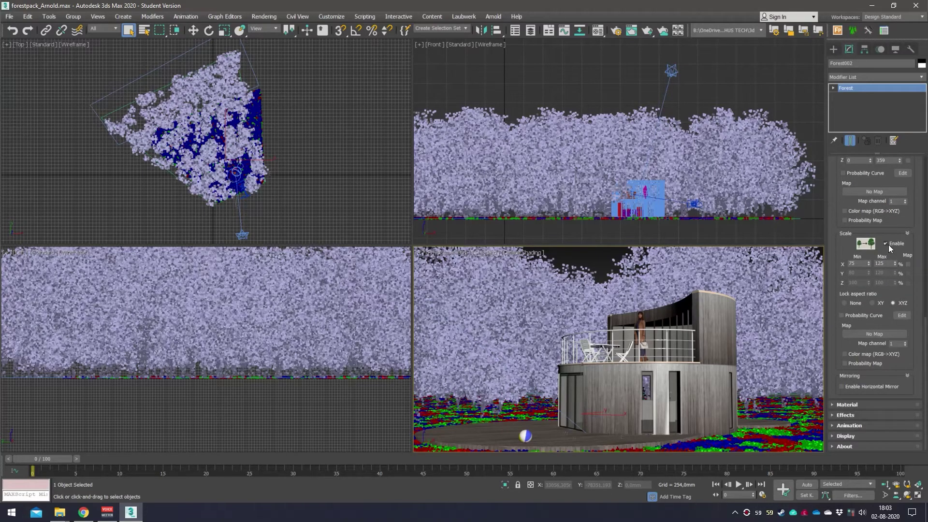
click(853, 303)
double_click(880, 273)
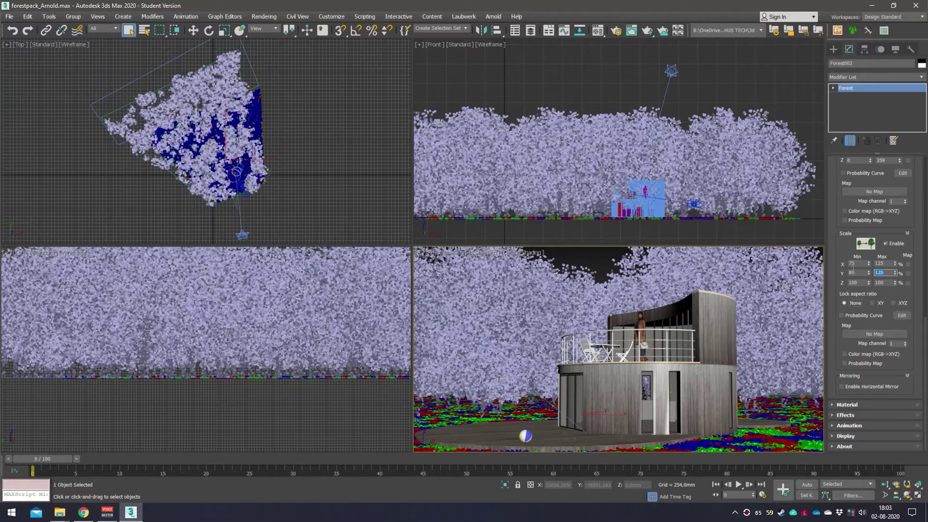
text(250)
key(Return)
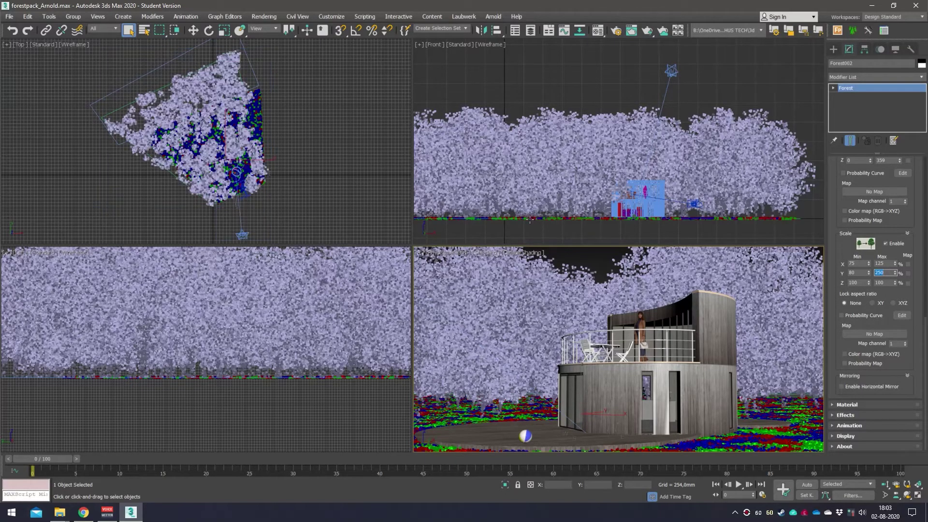
scroll(578, 207, down, 2)
middle_drag(578, 207, 636, 208)
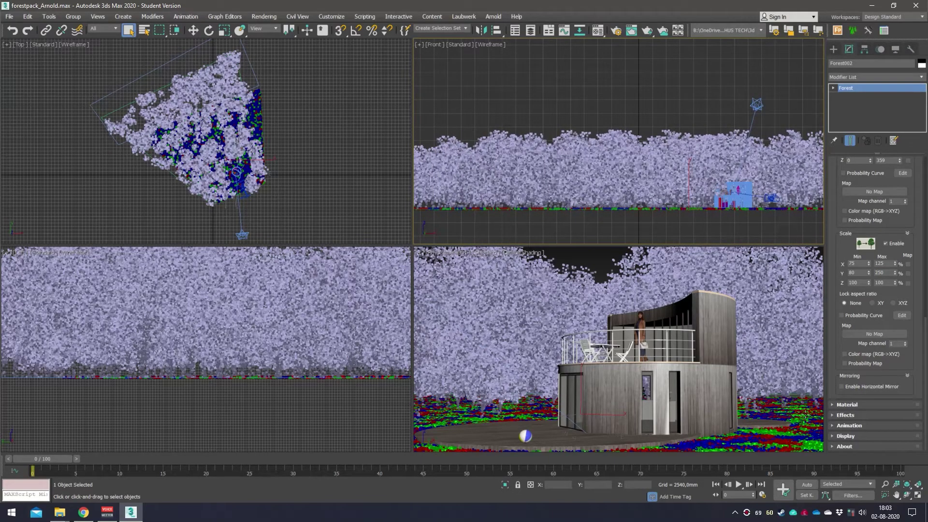
- Move Forest002 slightly down into the ground in the Front view, then deselect it
right_click(678, 108)
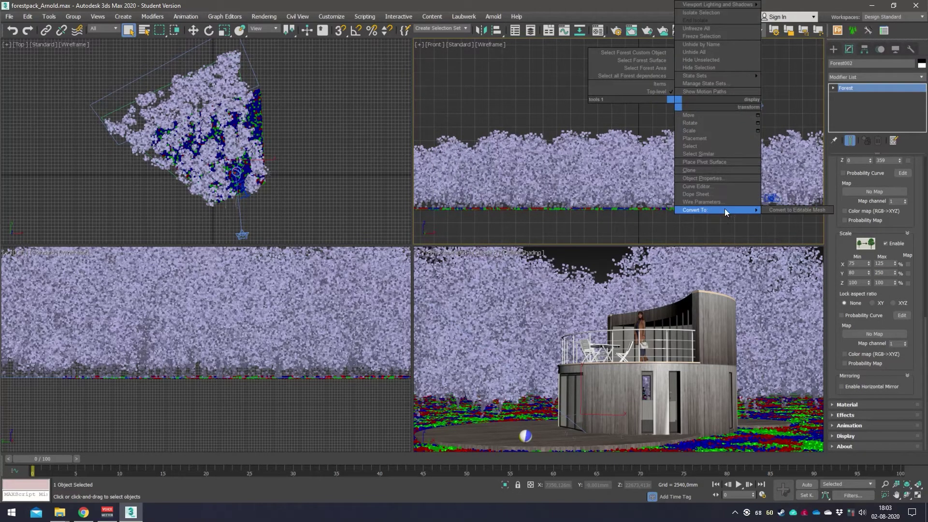
click(700, 117)
click(800, 410)
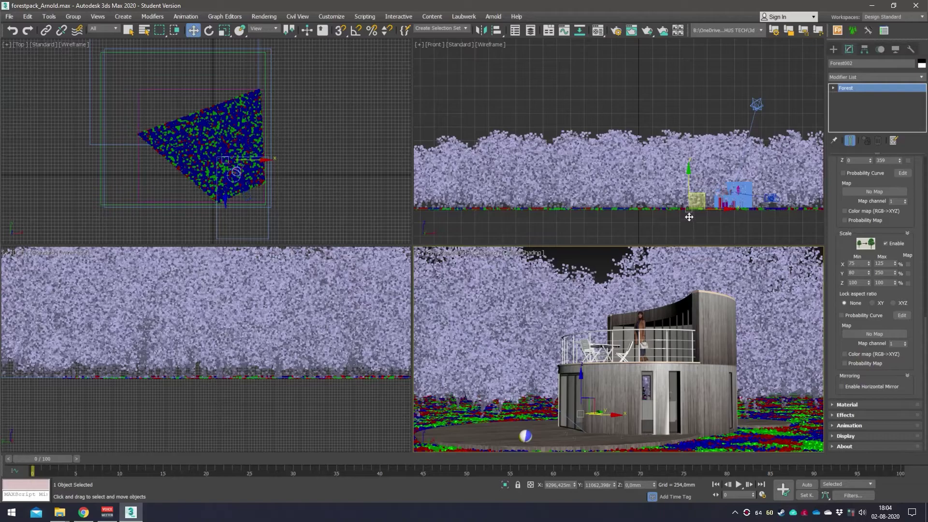
scroll(680, 196, up, 4)
middle_drag(669, 187, 608, 158)
scroll(608, 159, up, 3)
middle_drag(565, 199, 572, 146)
drag(553, 135, 553, 138)
click(705, 214)
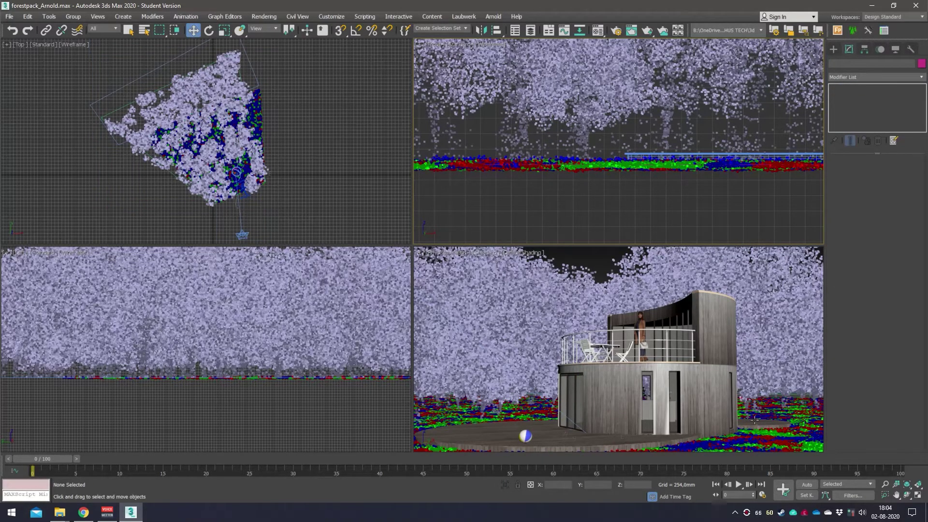
- Select Forest001 and start a production render
click(753, 273)
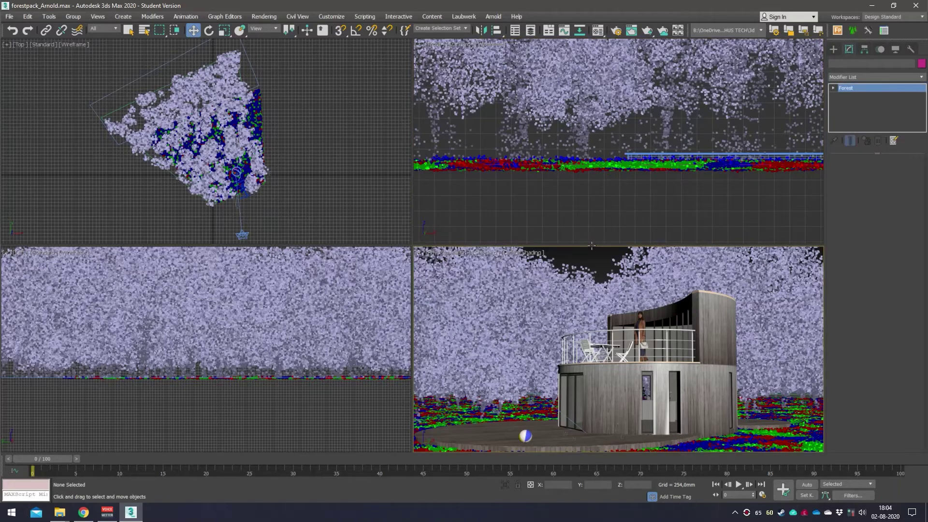
click(558, 259)
key(shift+q)
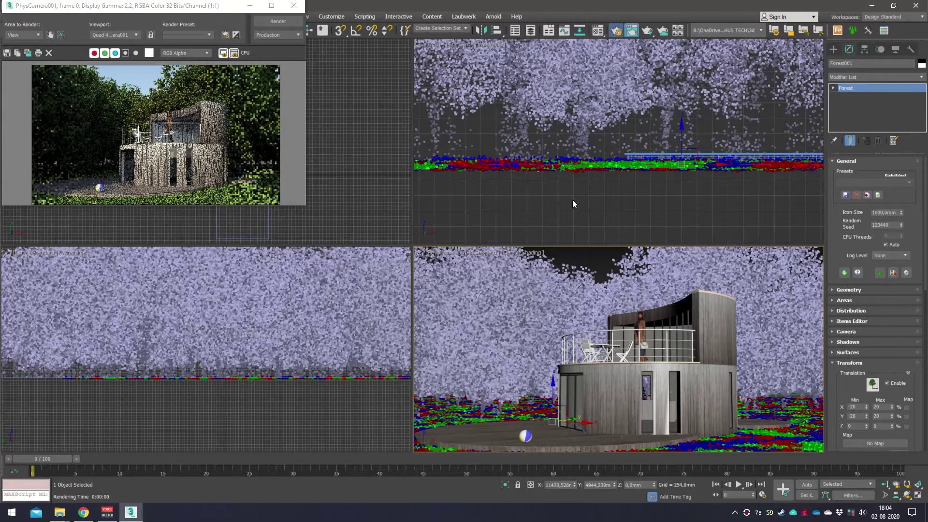
- Enable Legacy 3ds Max Map support in Arnold's System settings and close the render windows
key(F10)
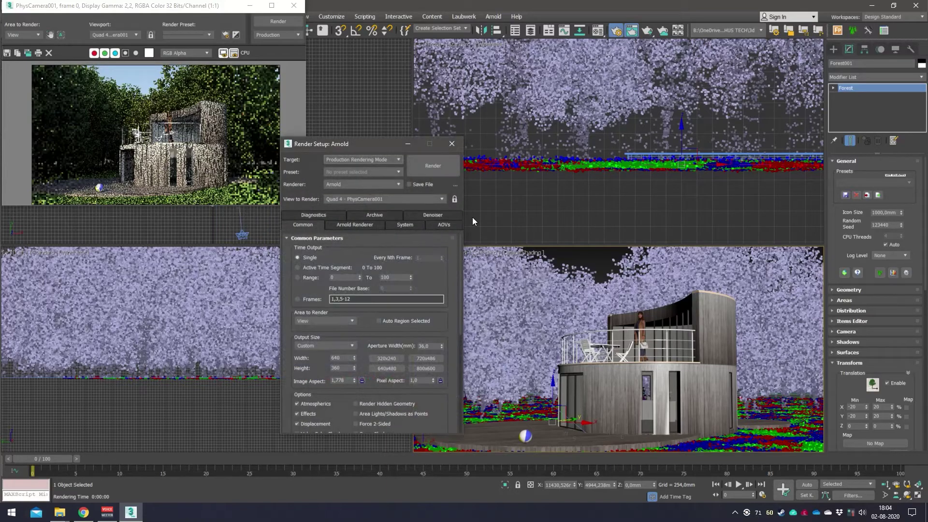
click(401, 224)
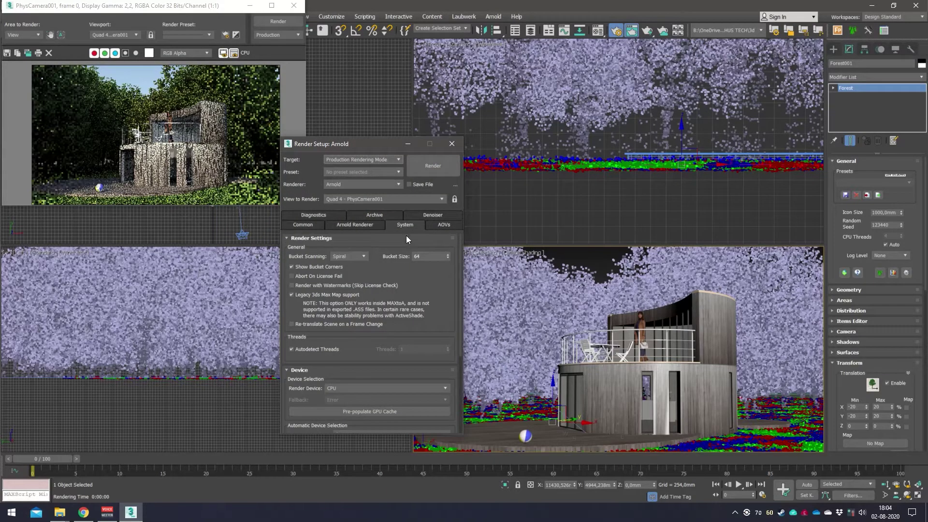
click(312, 296)
click(440, 165)
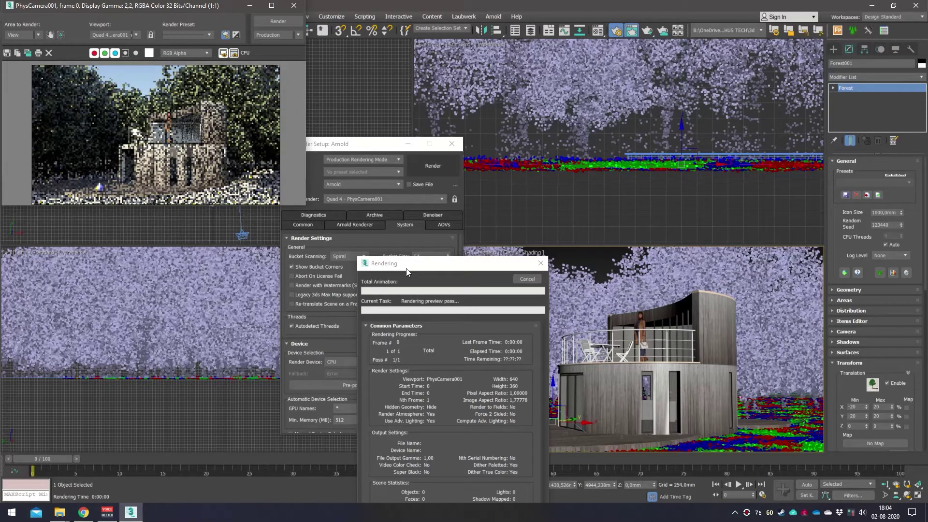
click(520, 281)
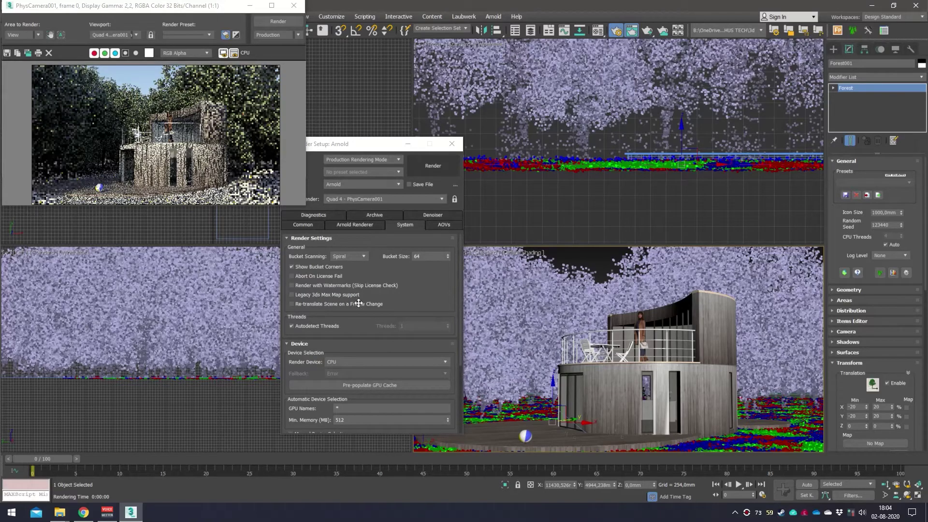
click(293, 295)
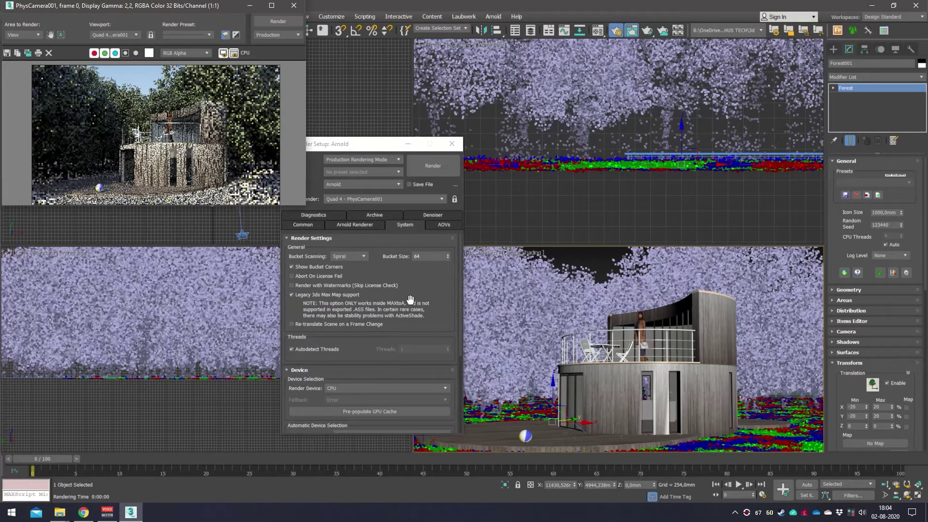
click(452, 144)
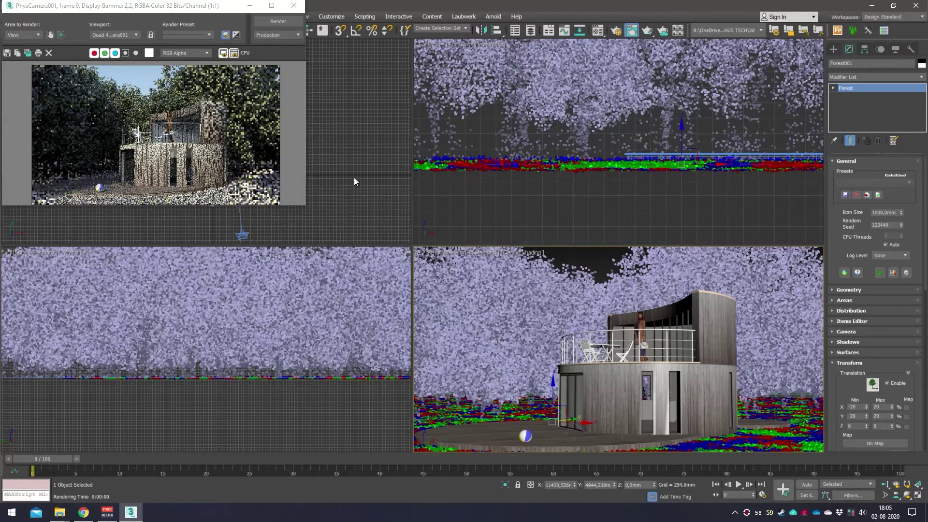
click(293, 6)
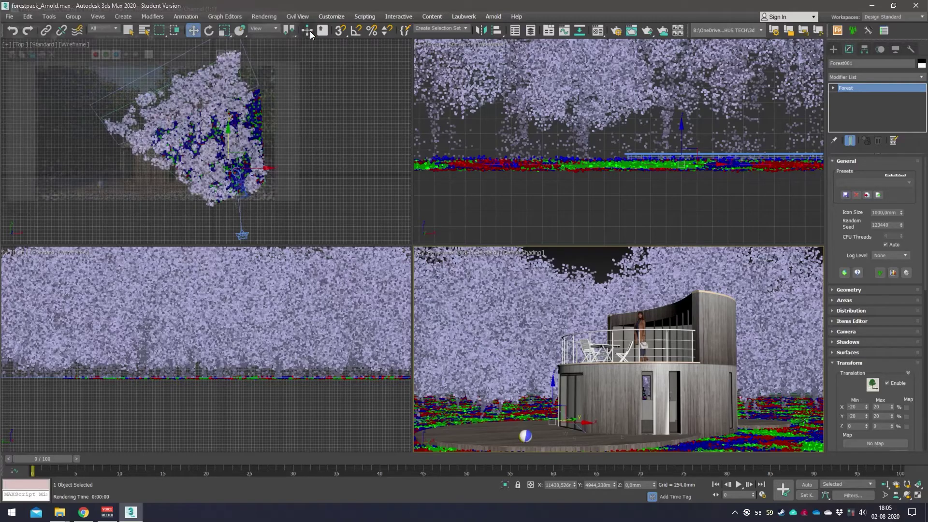
- Create a Forest Lite of Starter Library Silver Maple 1 trees with Arnold materials in Top view
right_click(309, 117)
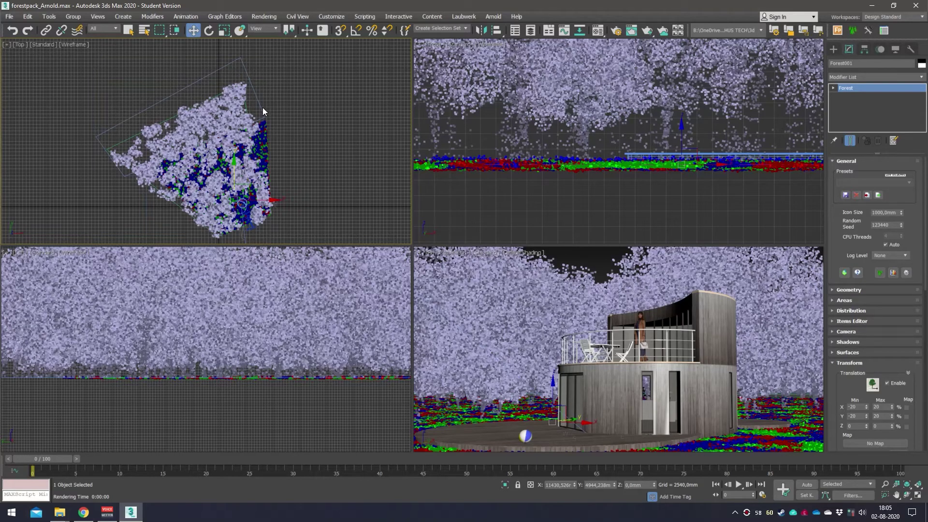
click(853, 30)
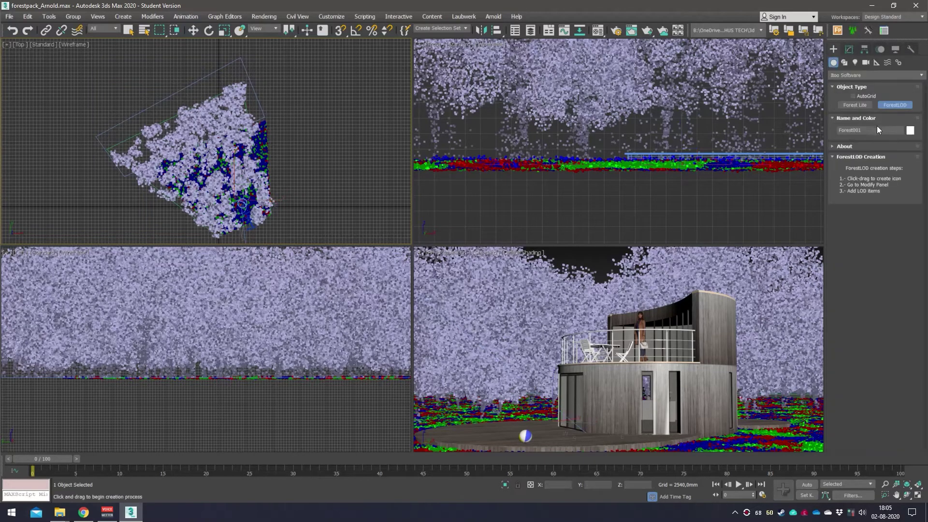
click(854, 105)
click(876, 171)
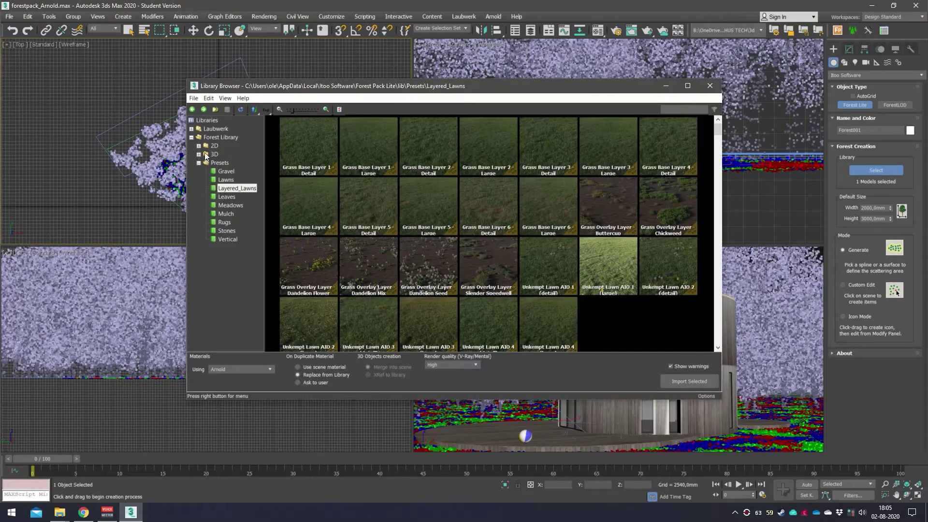
click(199, 154)
click(236, 171)
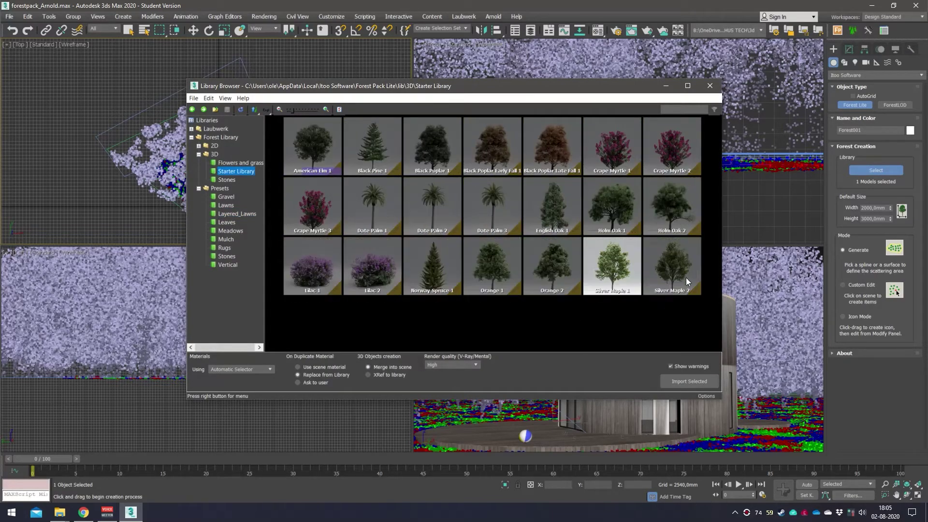
click(611, 271)
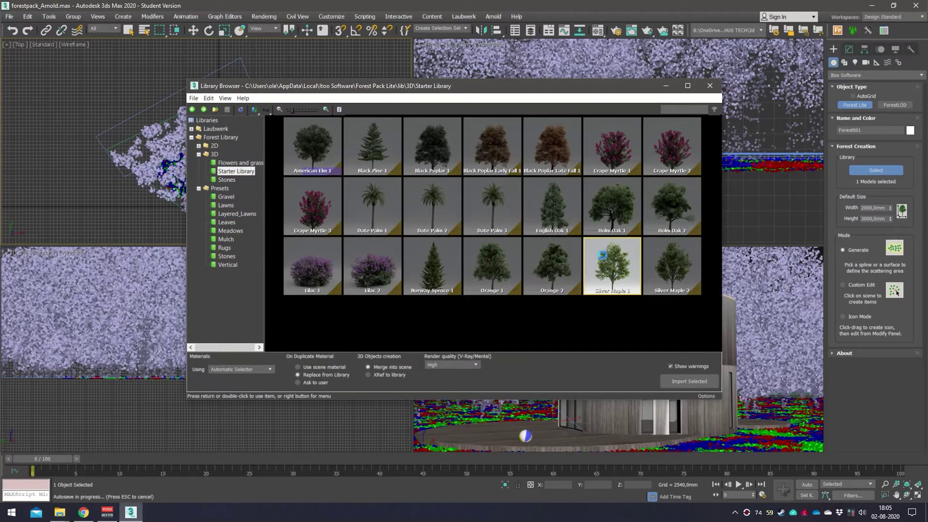
click(269, 369)
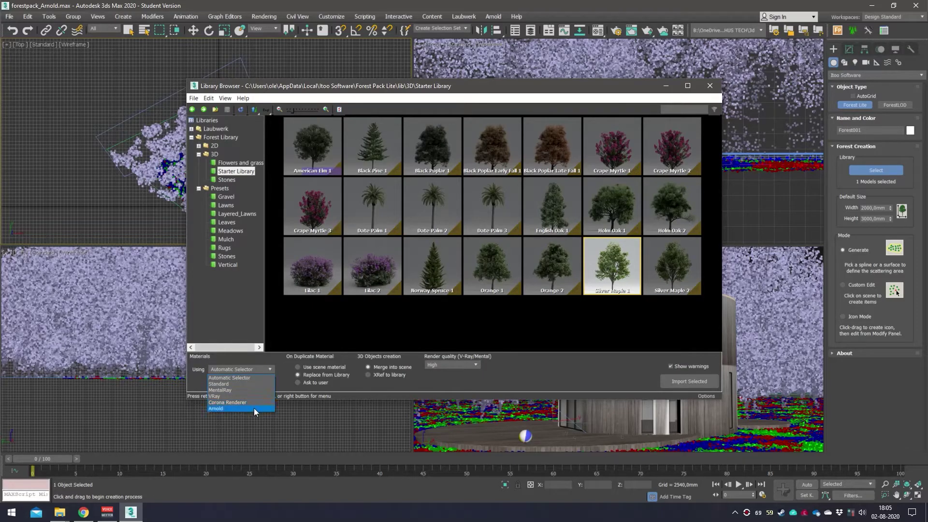
click(254, 408)
click(674, 382)
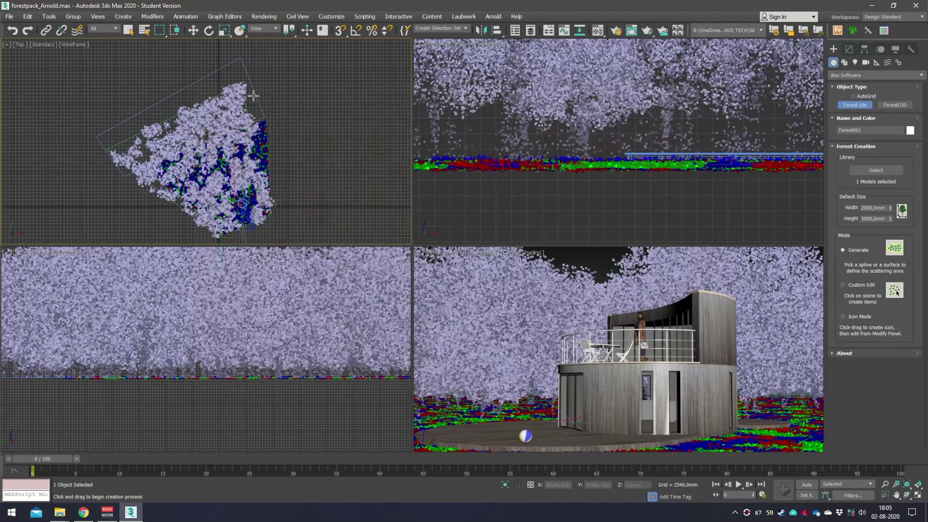
click(244, 76)
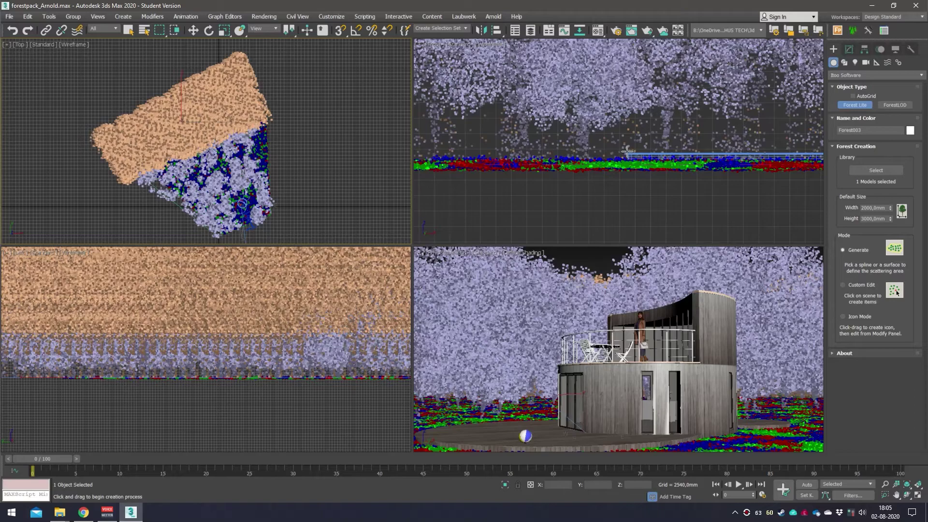
- Lower Forest003 down to the ground in the Front view
scroll(645, 200, up, 2)
scroll(633, 147, down, 2)
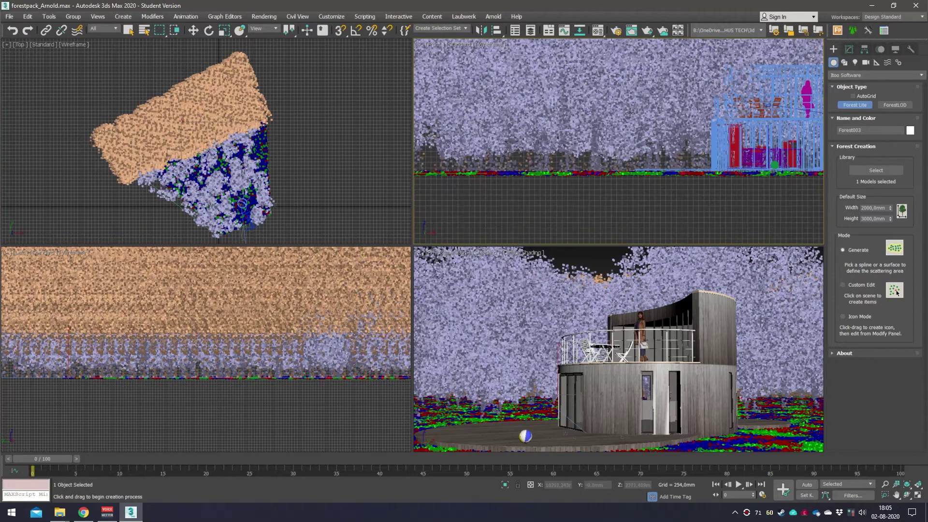
scroll(630, 114, down, 1)
middle_drag(630, 116, 624, 205)
key(w)
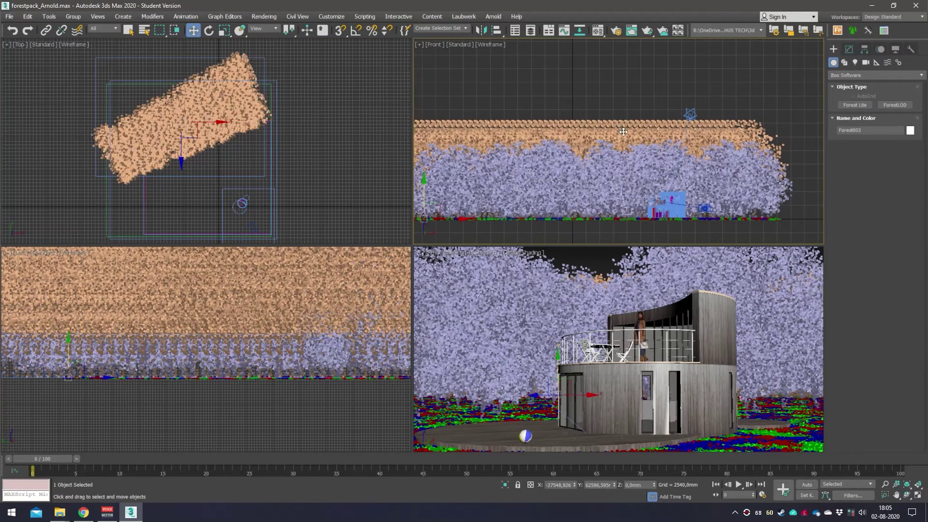
drag(425, 190, 426, 237)
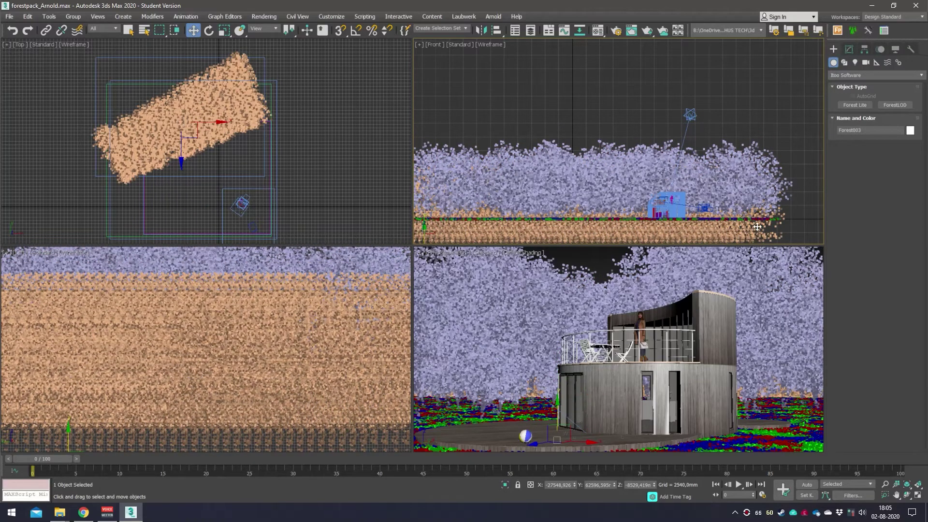
- Enable random scaling for Forest003's trees and set the scale to 60%
click(849, 49)
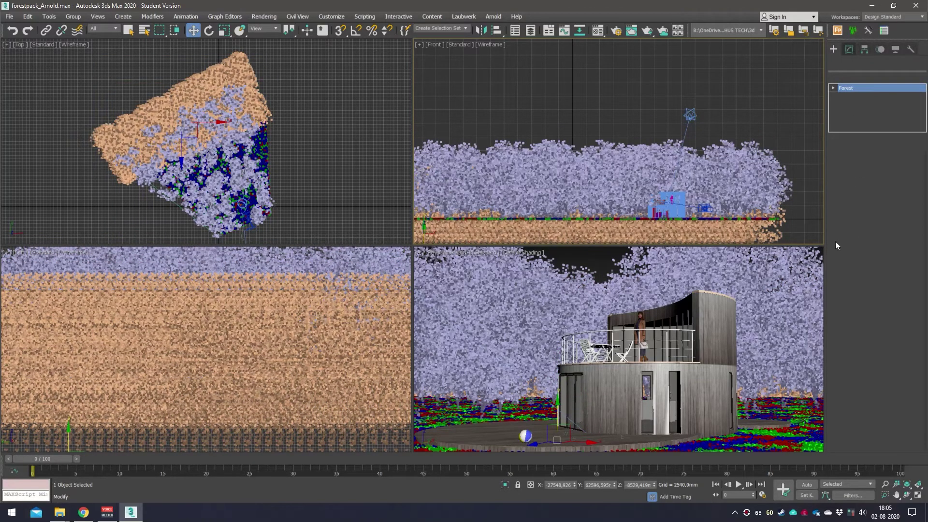
click(835, 352)
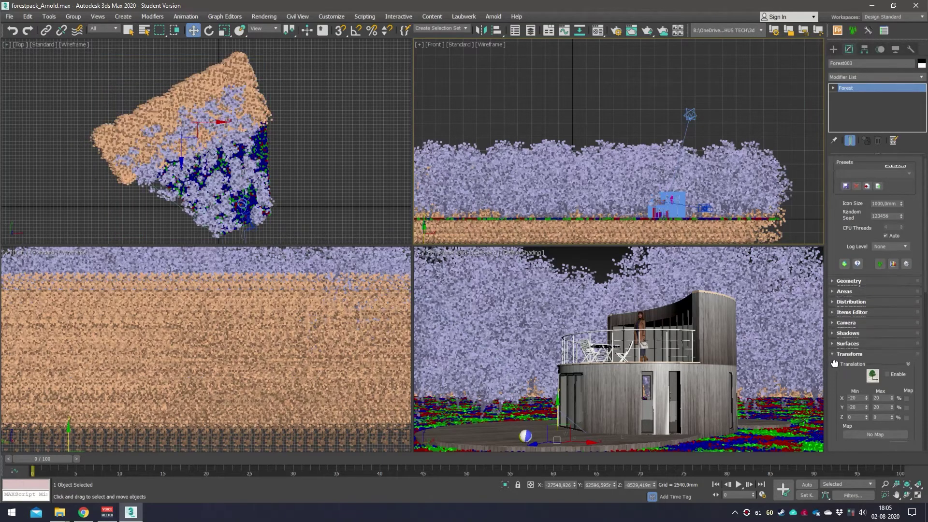
scroll(851, 213, down, 5)
scroll(857, 268, down, 2)
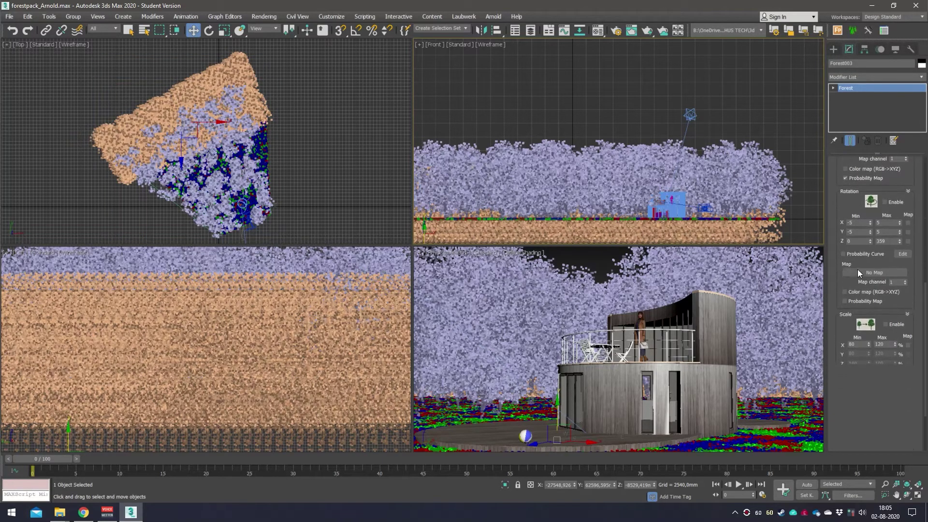
click(887, 323)
double_click(852, 344)
text(20)
key(Tab)
text(20)
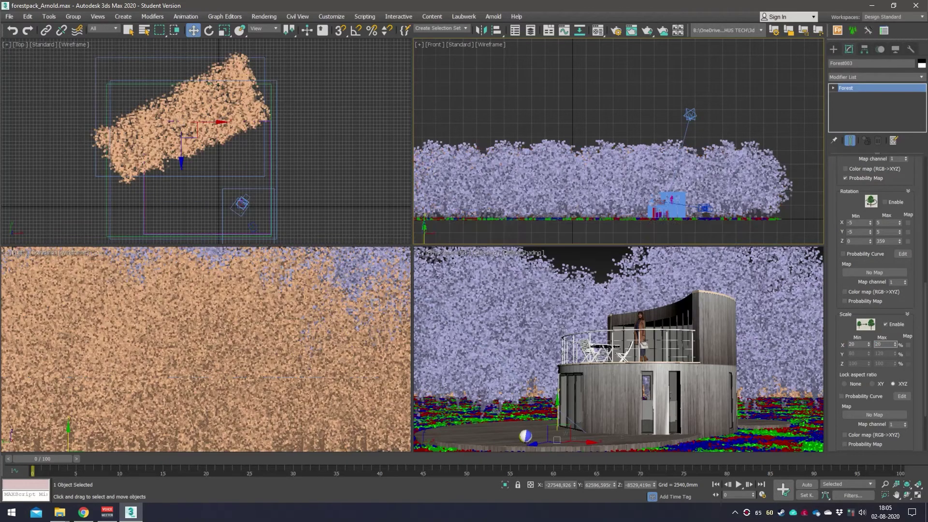
key(Tab)
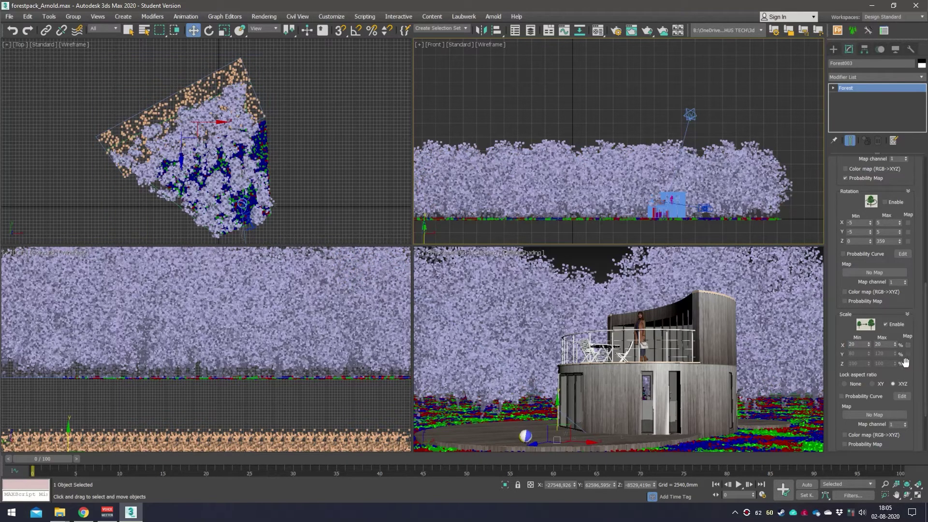
double_click(853, 344)
text(60)
key(Tab)
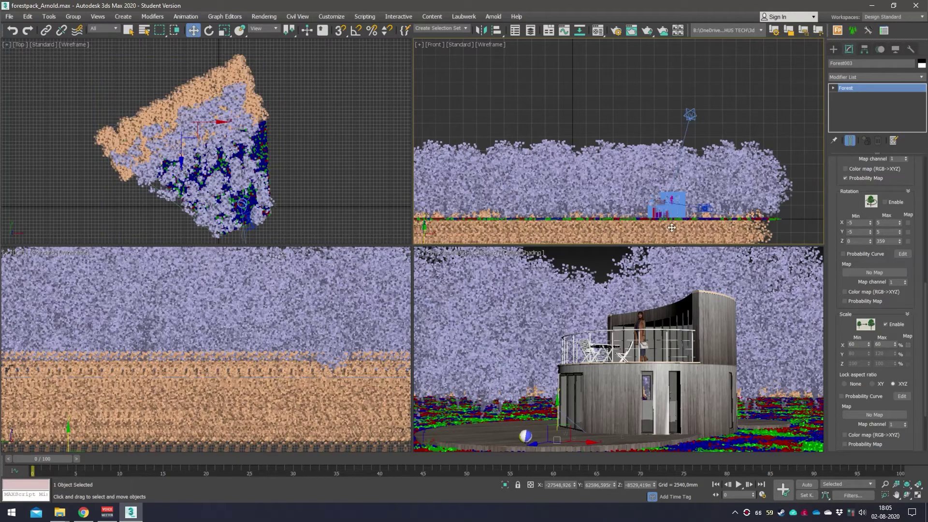
- Raise Forest003 slightly, then deselect it
right_click(434, 231)
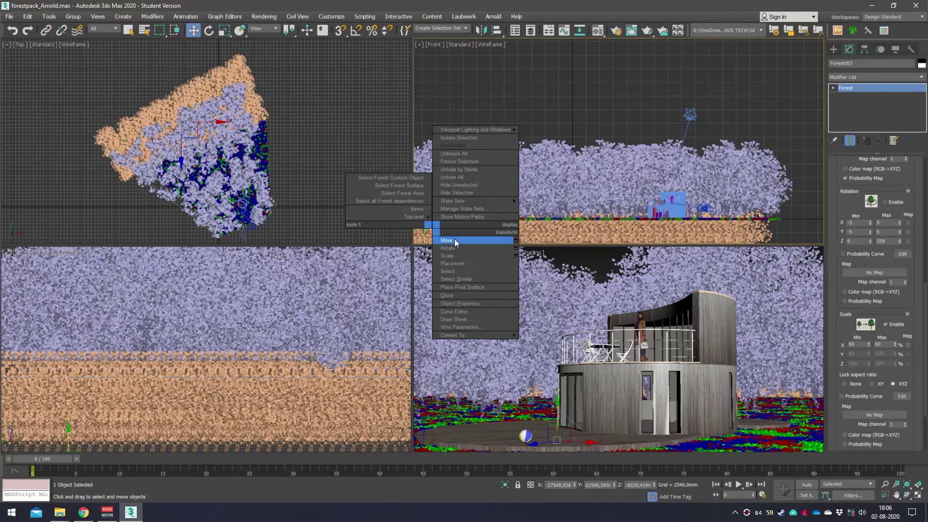
click(454, 238)
scroll(506, 219, up, 2)
drag(483, 212, 486, 195)
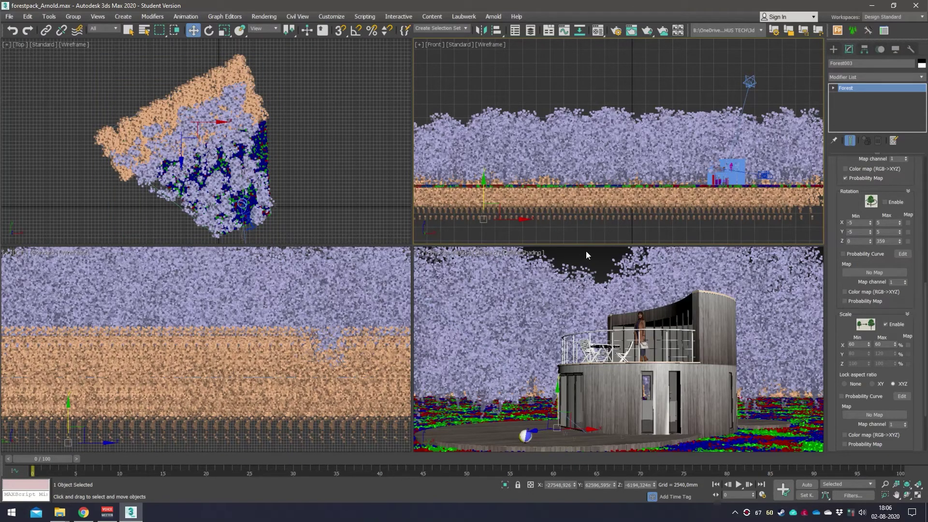
click(652, 278)
click(653, 278)
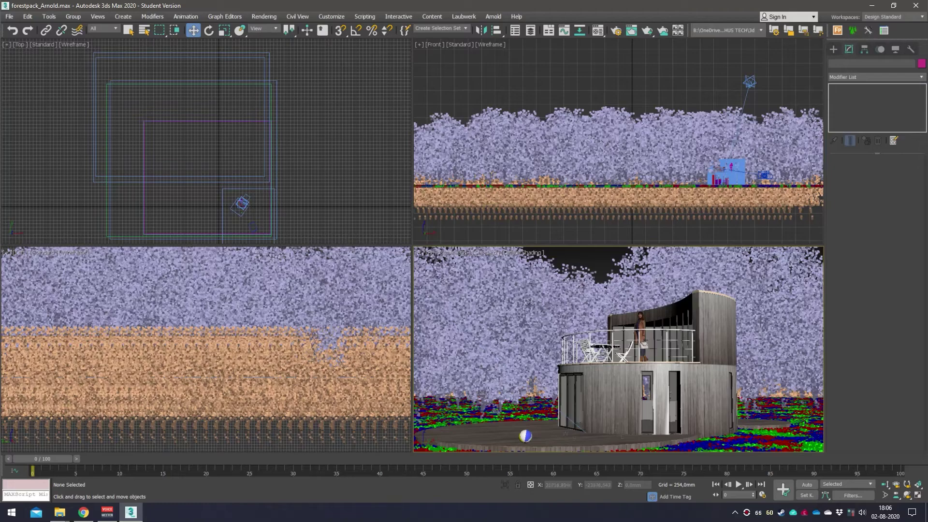
- Render the PhysCamera001 view in Arnold and reposition the frame window
key(shift+q)
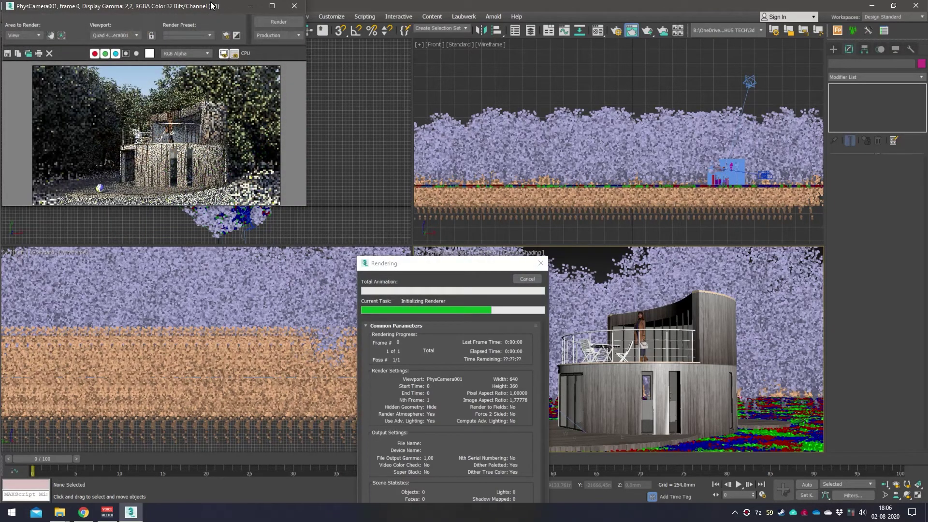
drag(210, 6, 471, 52)
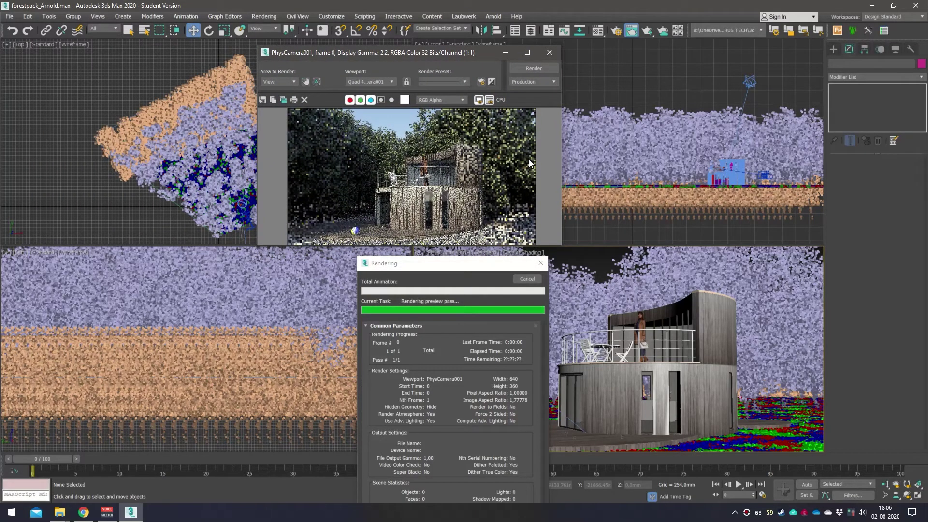